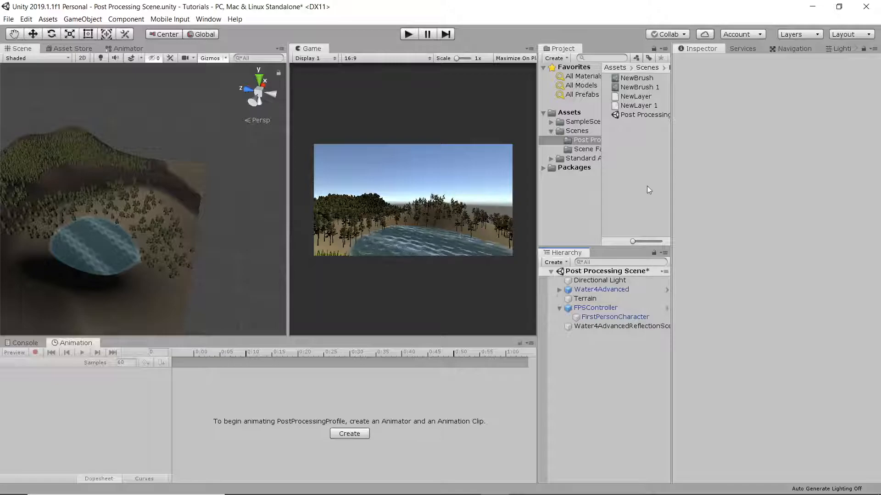
Check the Post Processing package's entry and versions among all packages in the Package Manager.
click(208, 21)
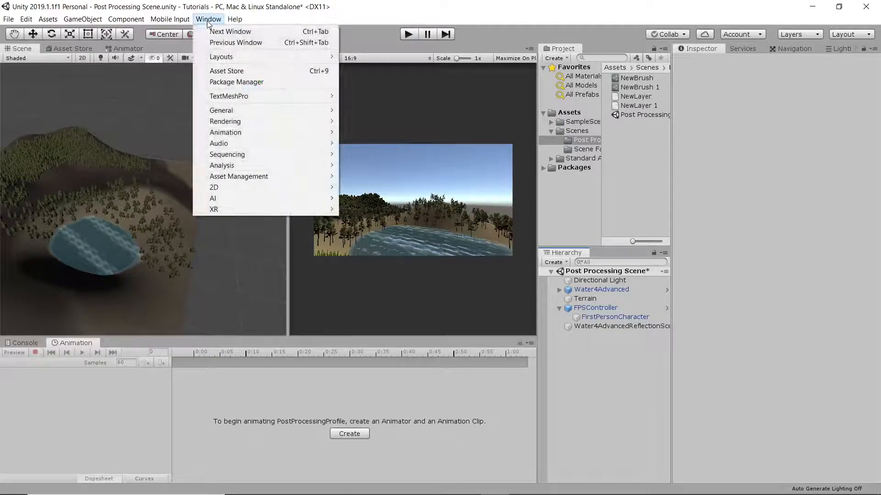
click(234, 82)
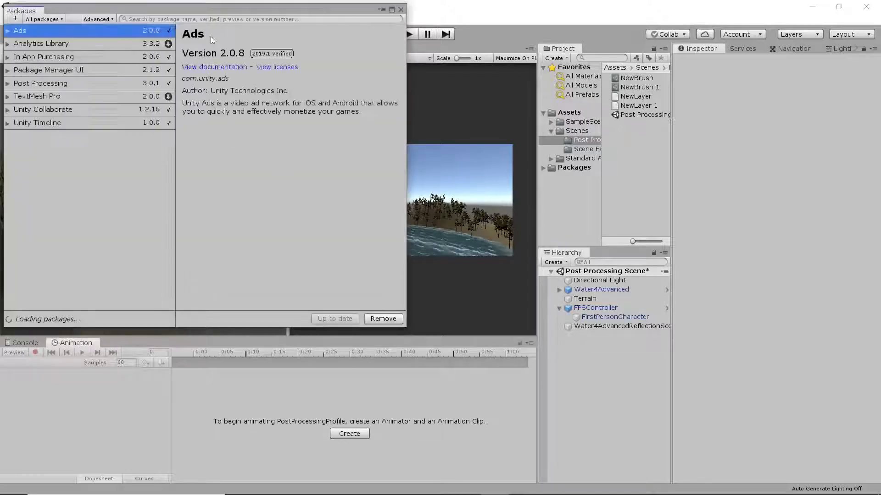
drag(224, 10, 266, 21)
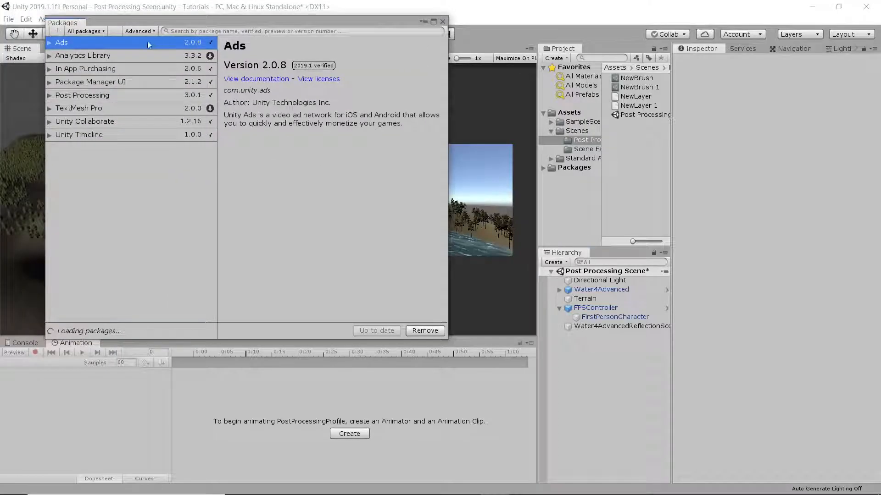
click(98, 31)
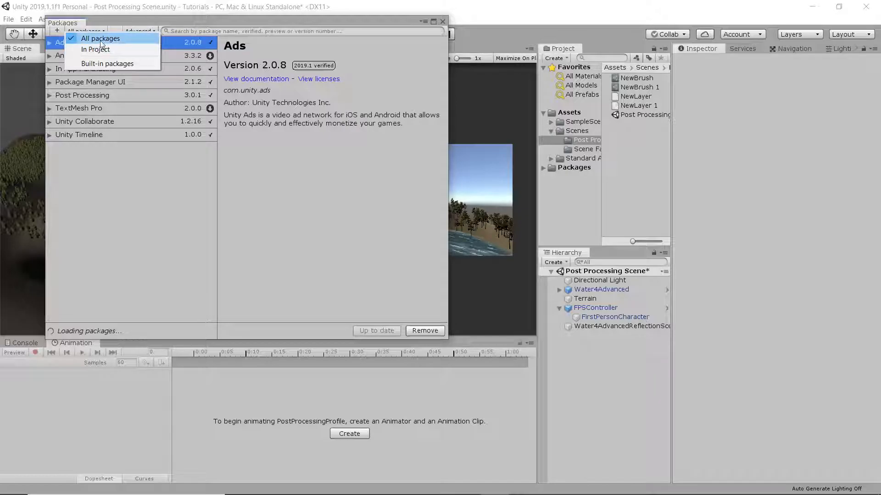
click(101, 41)
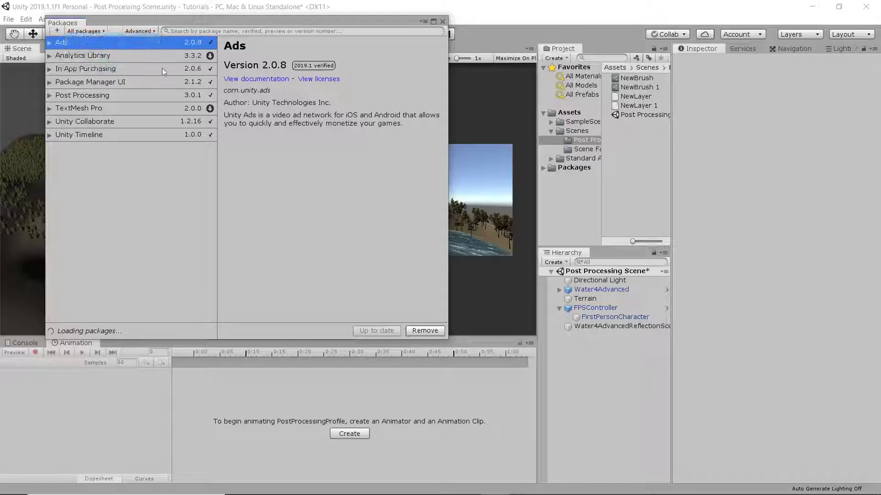
scroll(142, 99, down, 10)
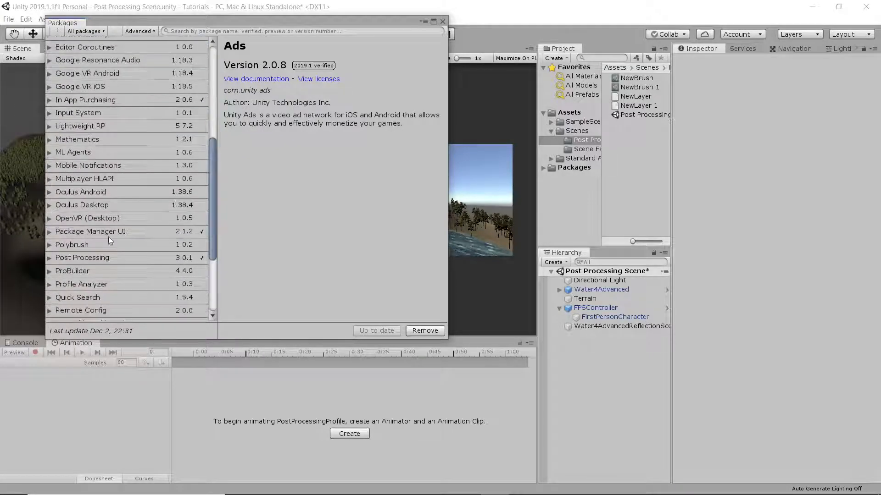
click(49, 258)
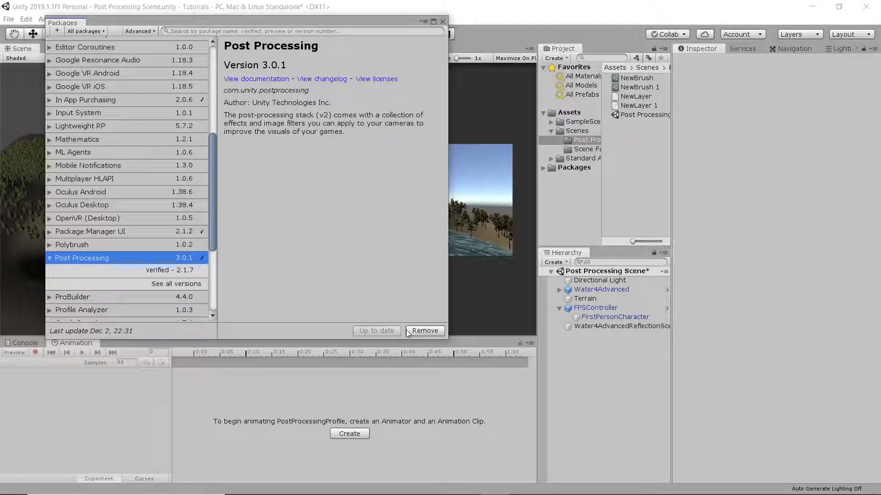
click(441, 22)
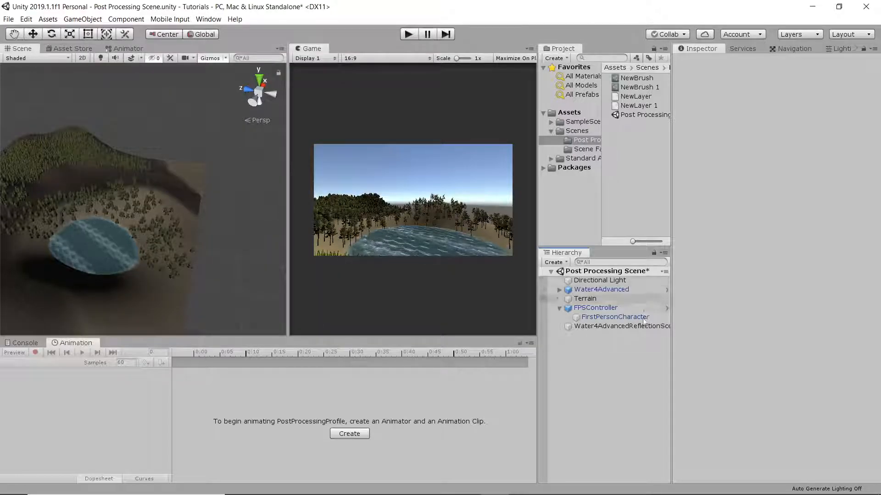
Create an empty scene object named PostProcessVolume and add a Post-process Volume component to it.
right_click(604, 350)
click(604, 369)
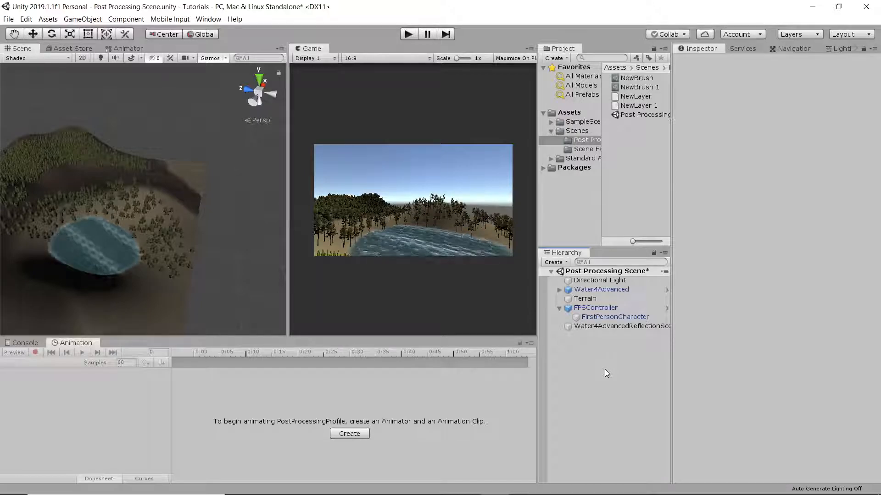
right_click(604, 370)
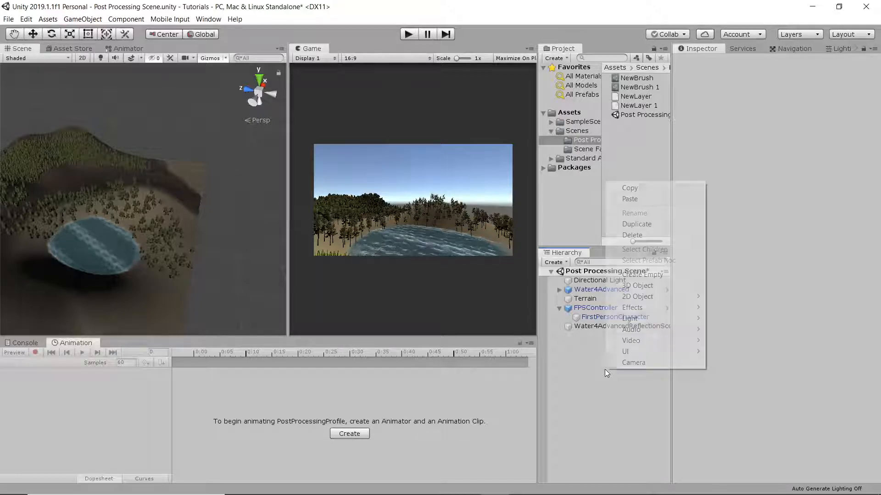
click(643, 275)
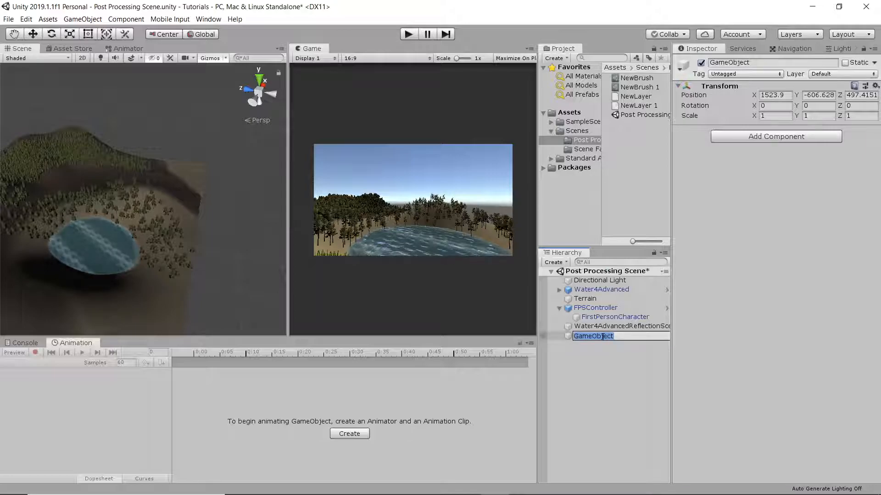
text(PostProc)
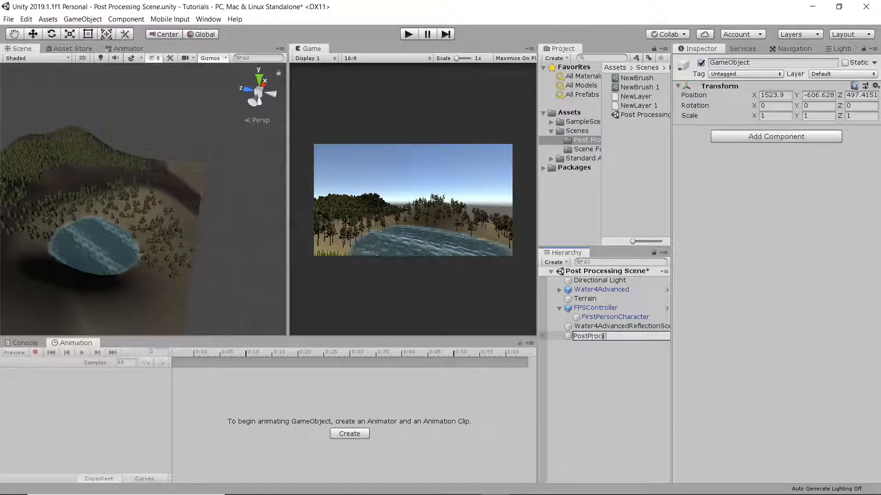
text(essVol)
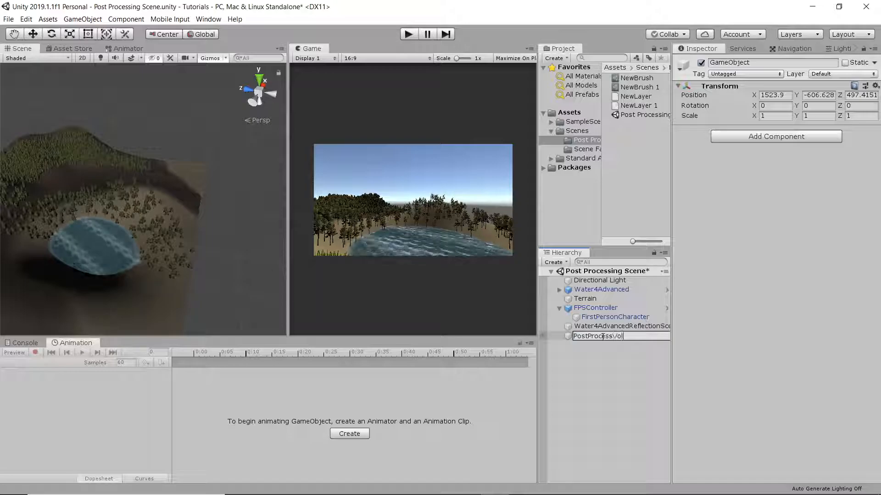
text(ume)
key(Return)
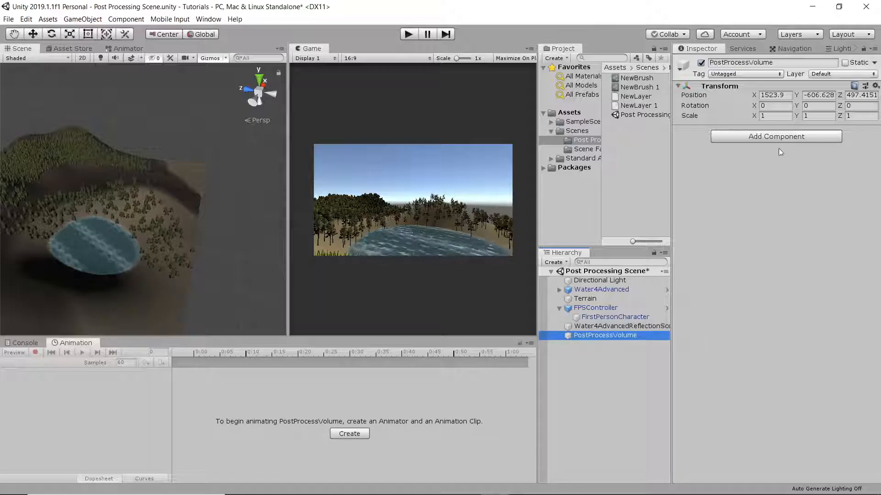
click(772, 136)
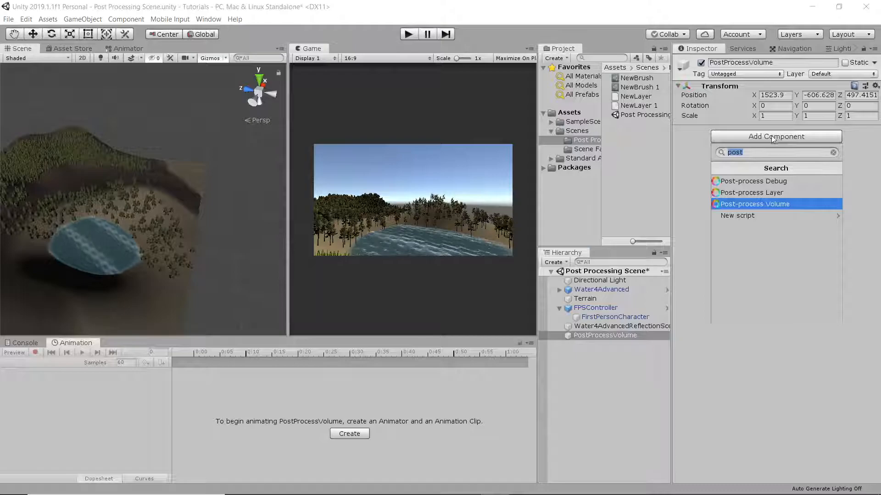
click(752, 205)
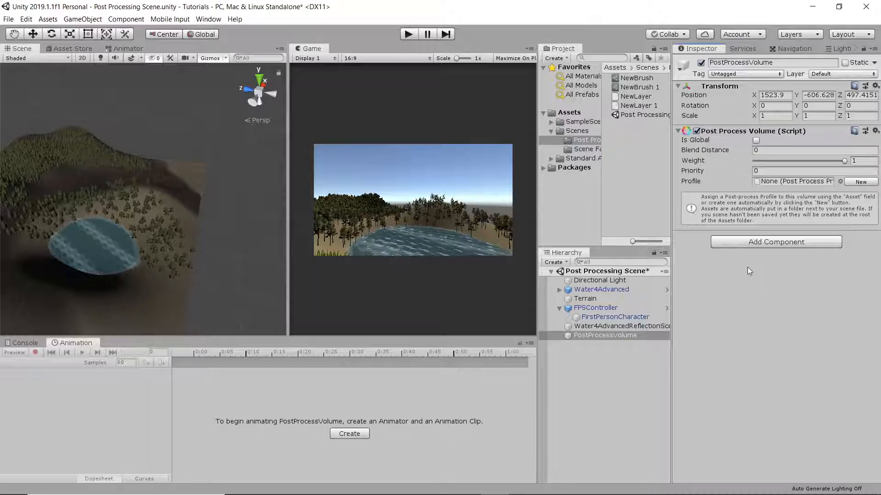
Examine the project's layer definitions, in particular the name assigned to User Layer 8.
click(815, 74)
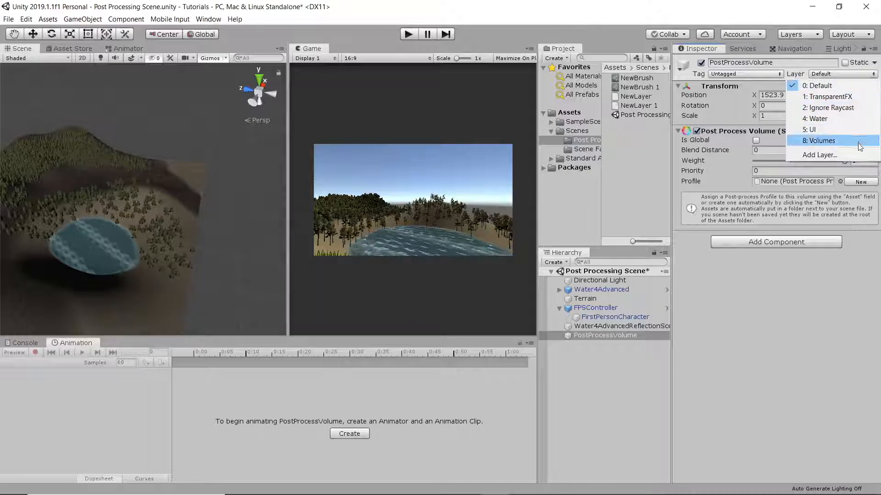
click(833, 75)
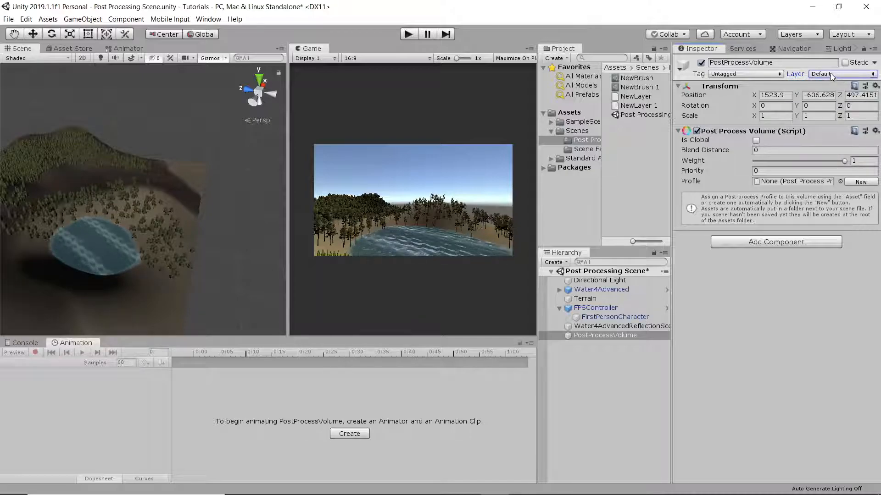
click(832, 73)
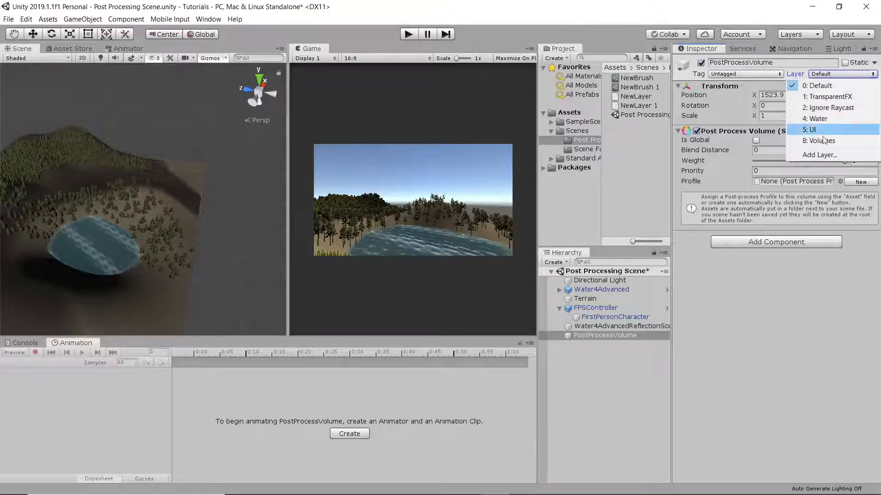
click(820, 155)
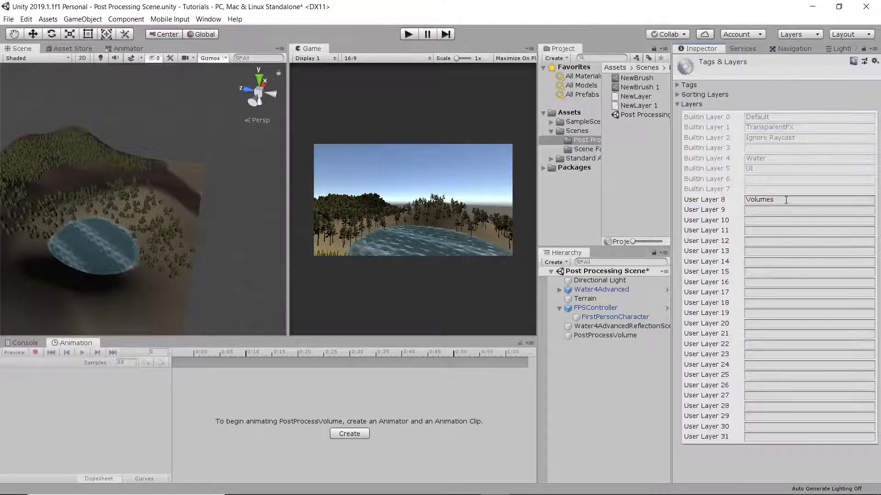
drag(786, 200, 696, 207)
click(780, 200)
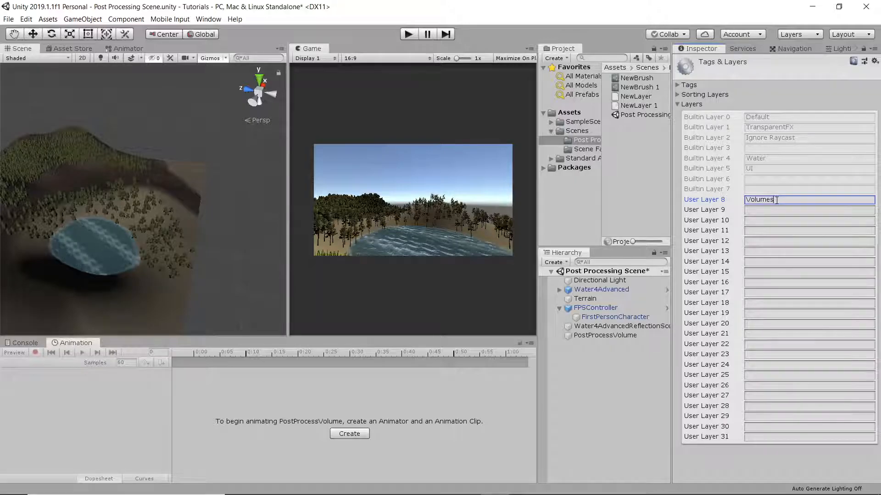
click(657, 348)
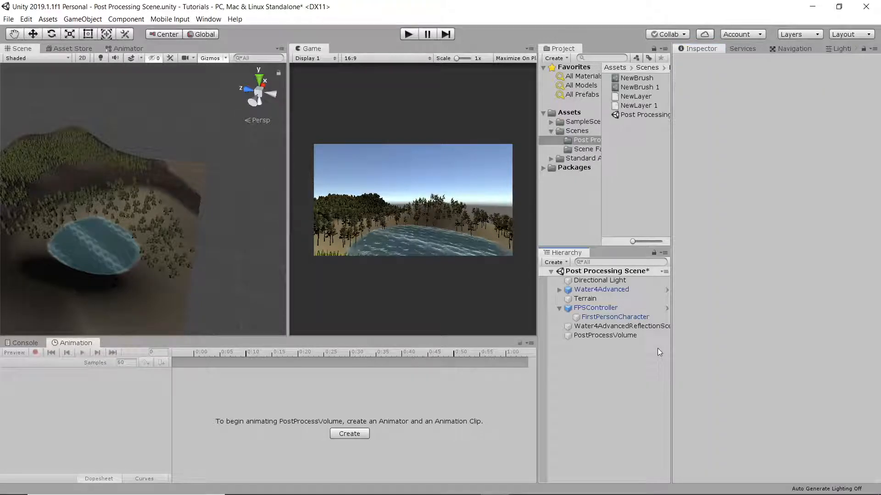
Assign the PostProcessVolume object to the Volumes layer.
click(629, 336)
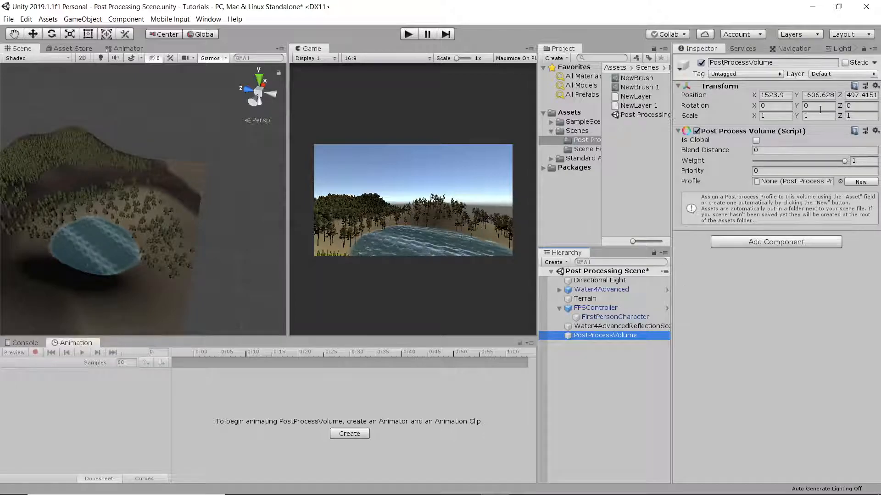
click(835, 75)
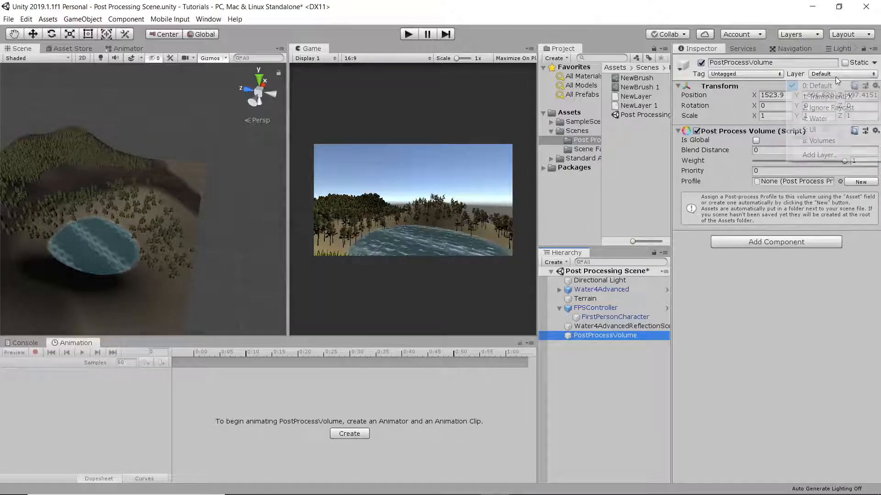
click(843, 141)
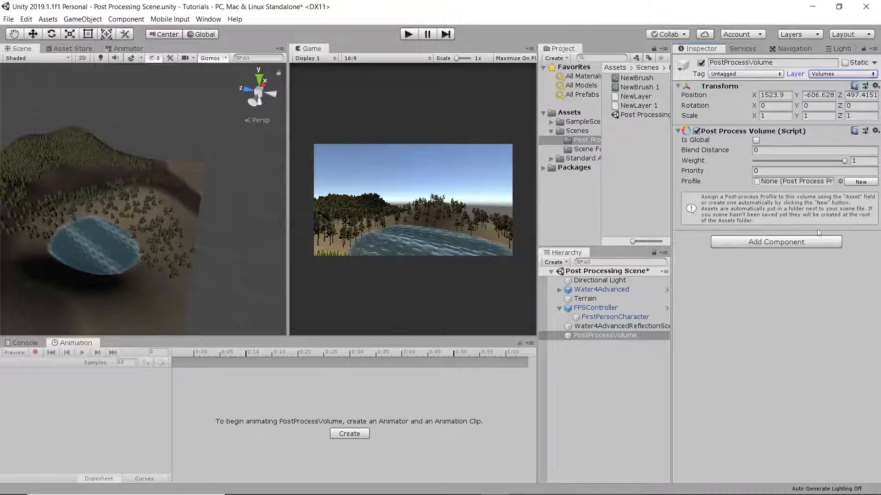
Make the post-process volume global and create a new profile for it.
click(756, 141)
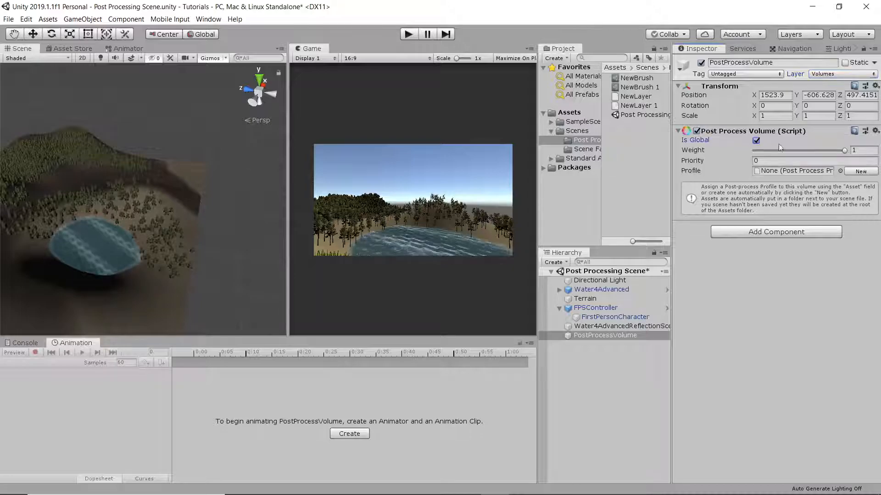
click(855, 171)
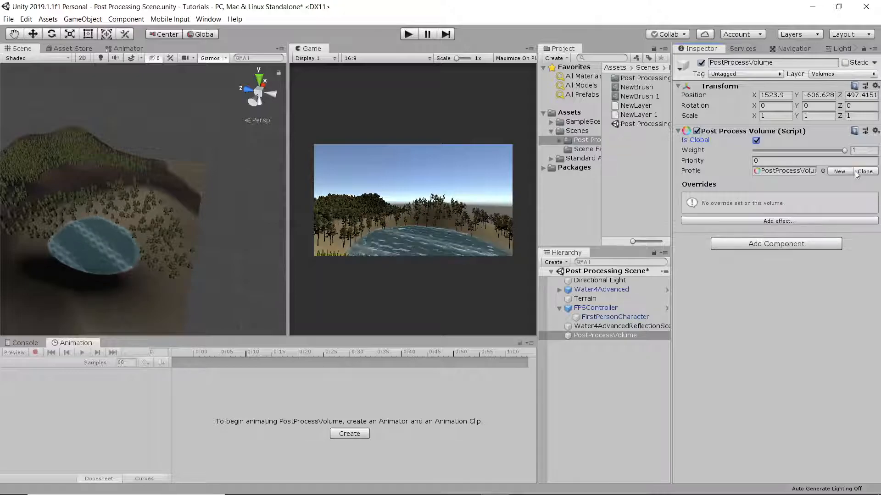
click(615, 67)
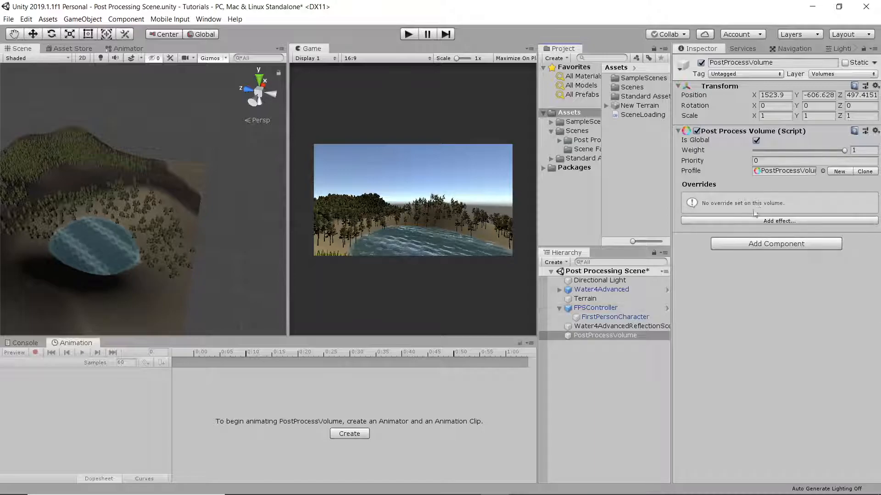
Add a Post-process Layer component to the FirstPersonCharacter camera and set its volume blending layer to Volumes.
click(650, 317)
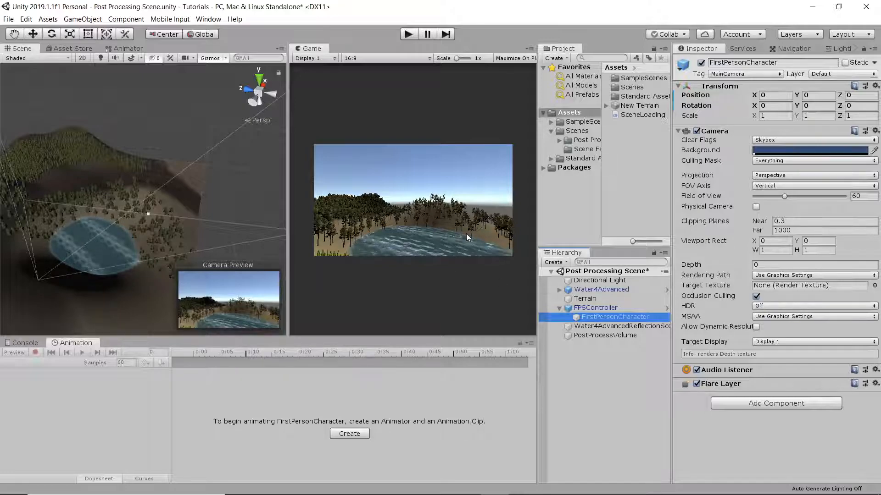
click(756, 407)
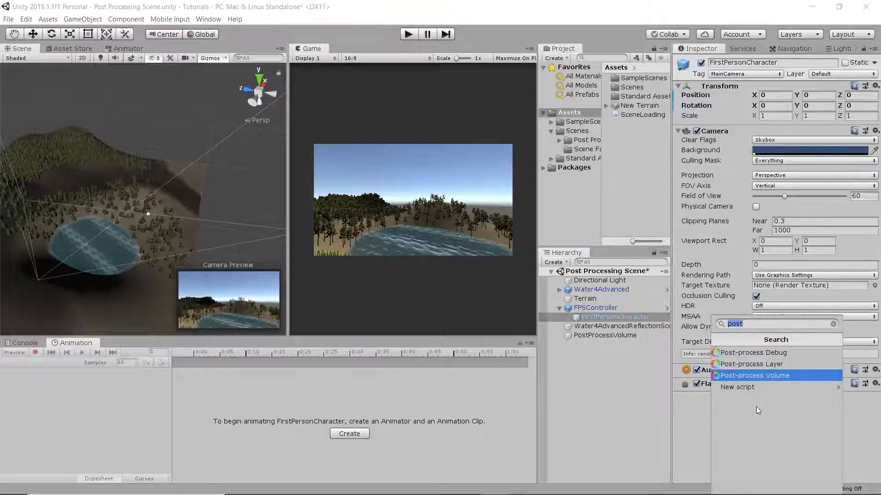
click(783, 365)
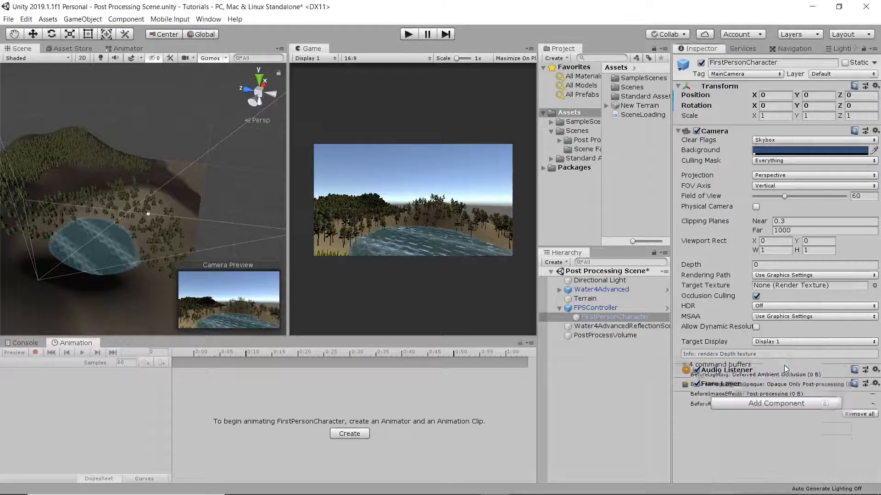
scroll(784, 364, down, 4)
scroll(785, 364, down, 2)
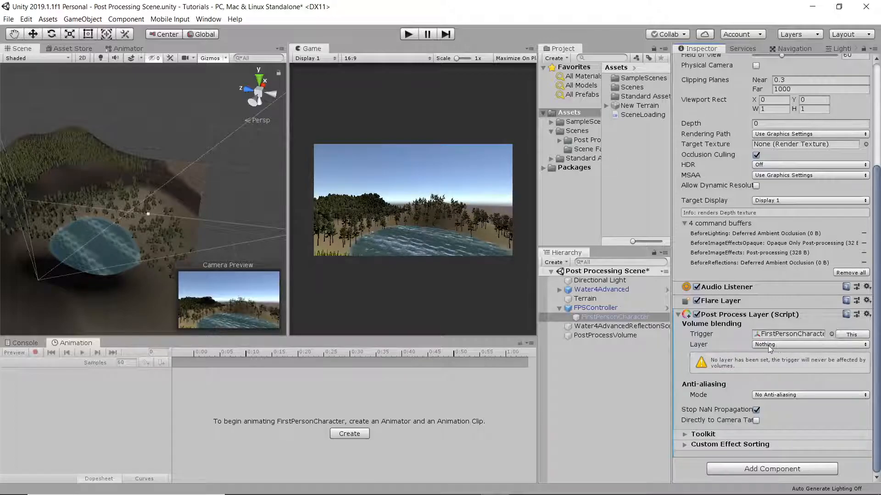
click(782, 349)
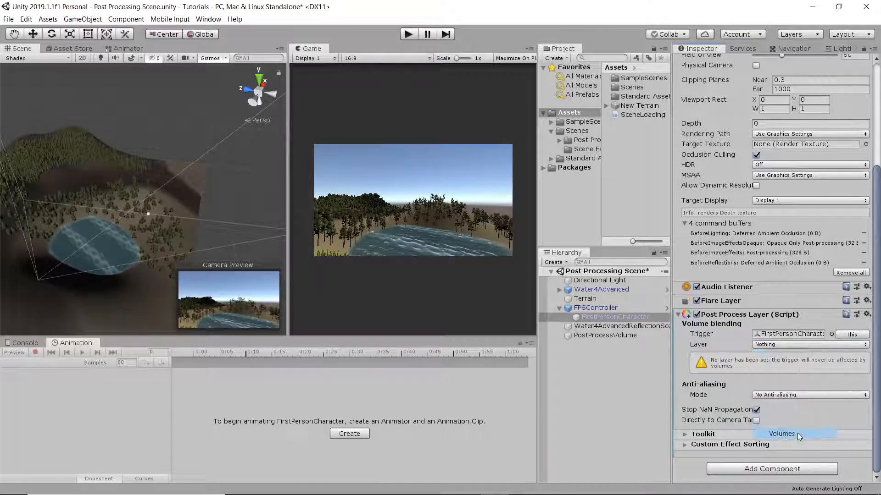
click(797, 433)
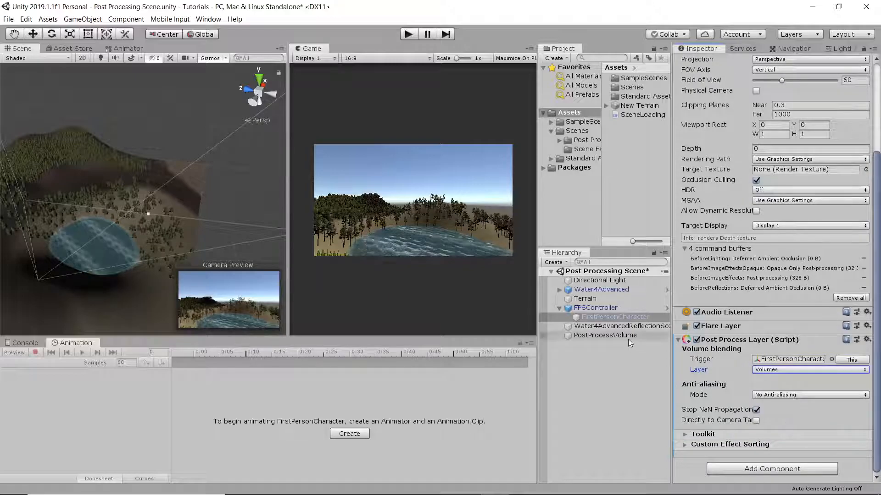
Add a Depth of Field effect to the PostProcessVolume object and expand its settings.
click(605, 335)
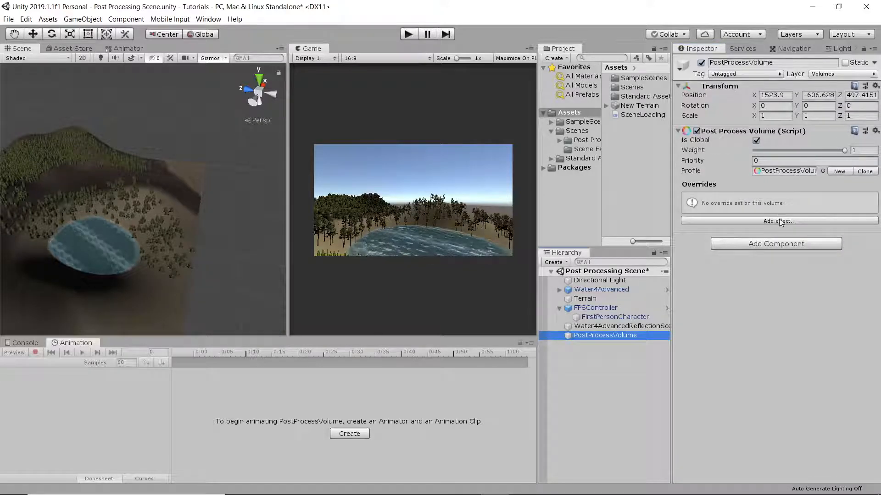
click(800, 220)
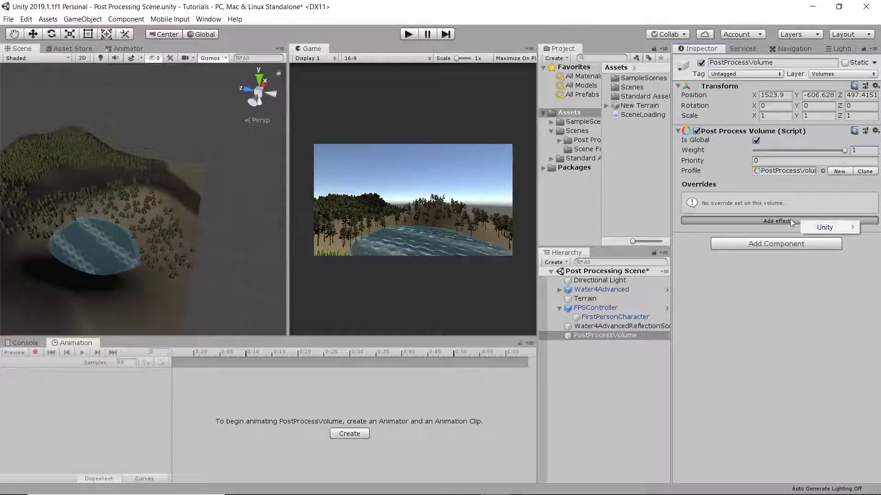
mouse_move(827, 227)
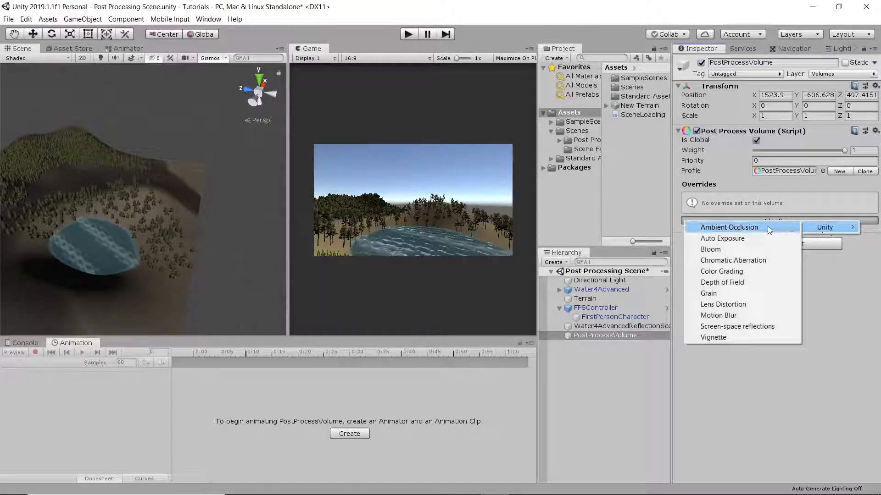
click(749, 282)
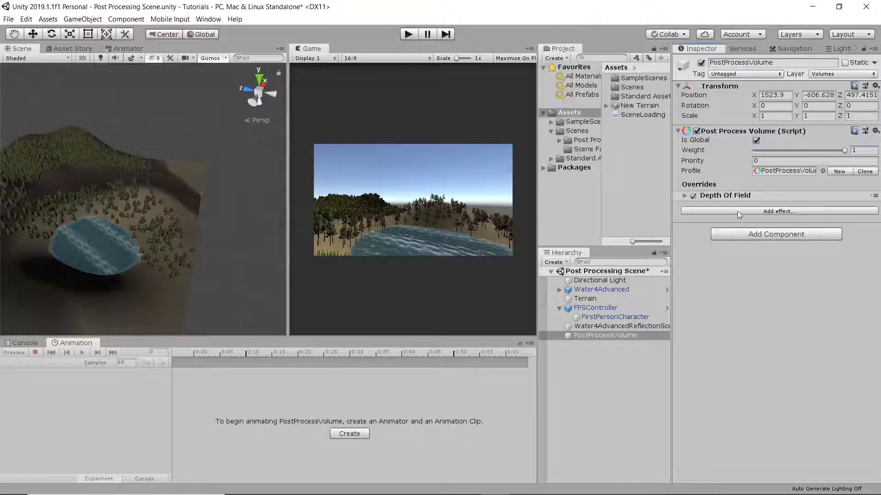
click(684, 197)
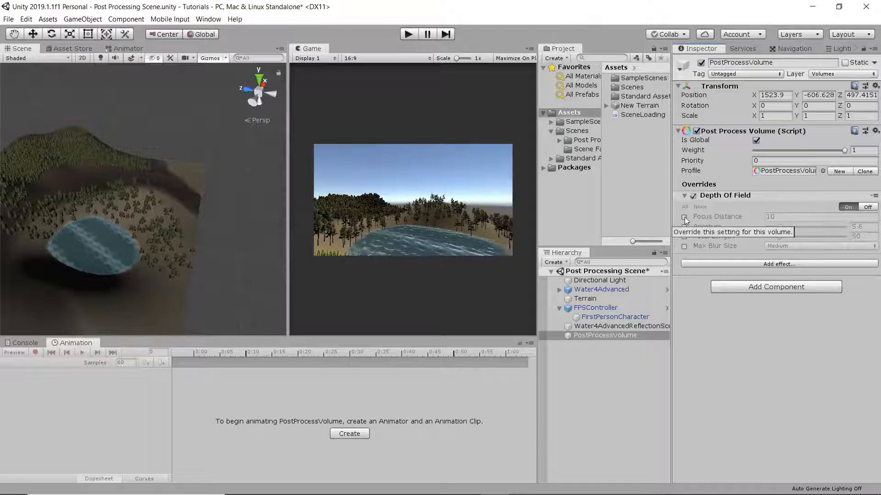
Try a Focus Distance override of about 1.57 on the Depth of Field effect and switch the effect off.
click(684, 217)
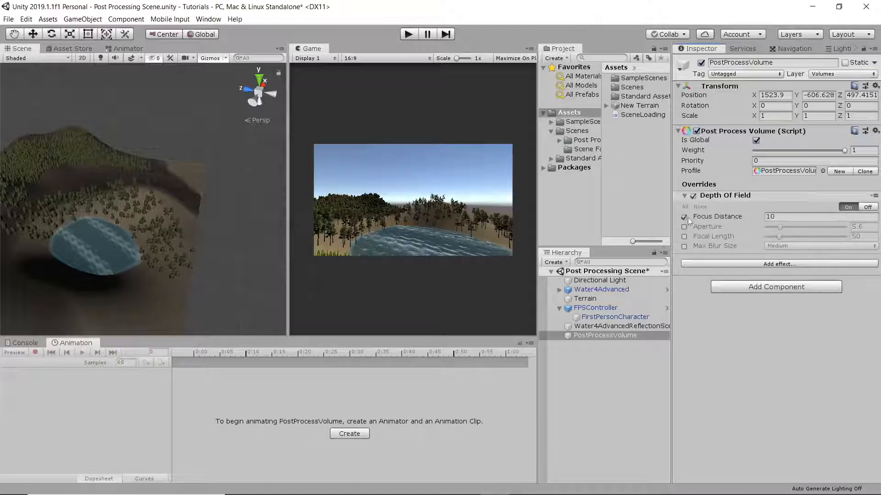
drag(711, 218, 501, 219)
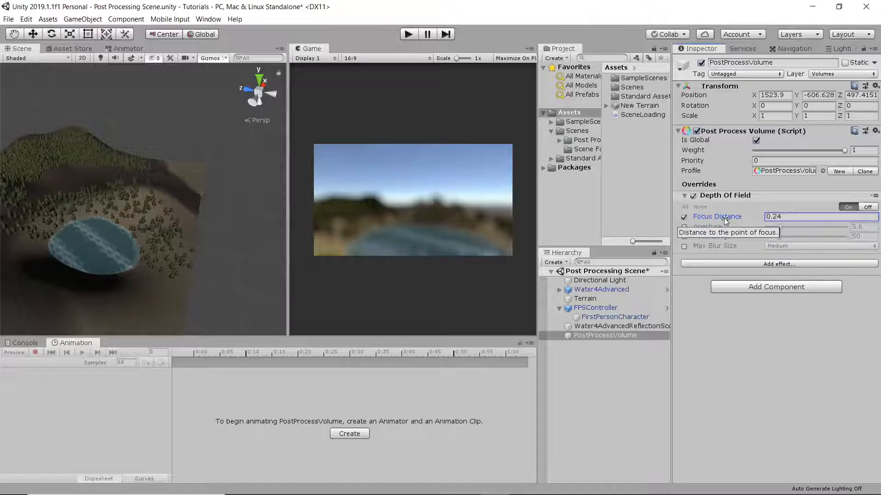
mouse_move(704, 220)
mouse_down()
mouse_move(729, 218)
mouse_move(718, 224)
mouse_up()
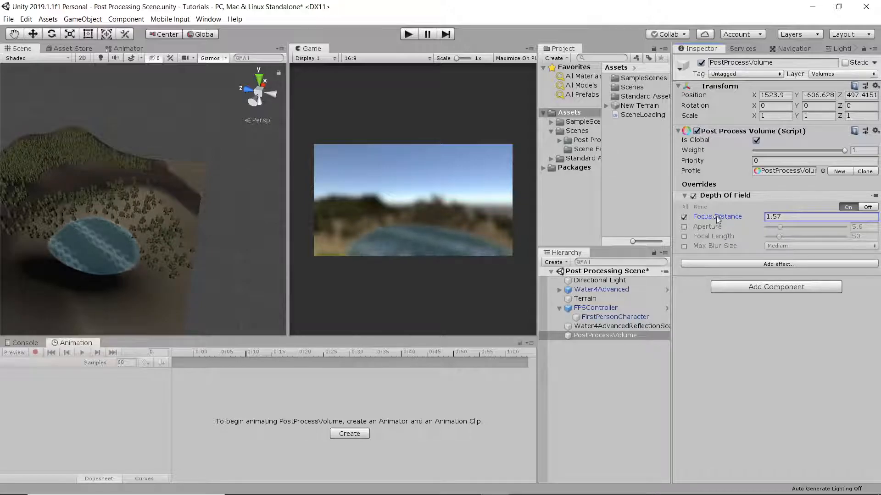
click(684, 195)
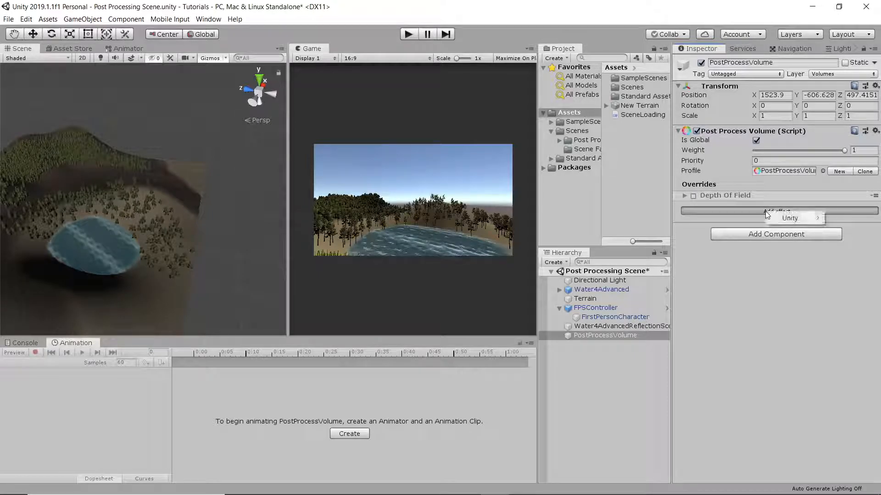
click(675, 239)
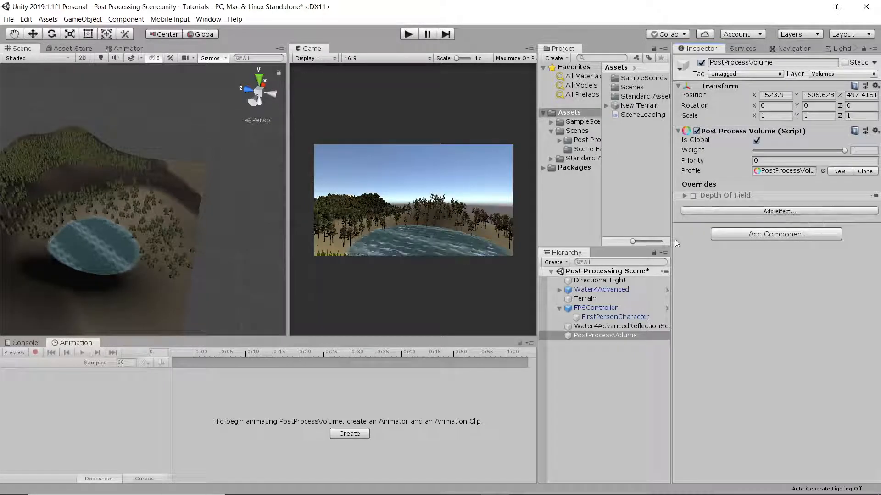
Run the scene in play mode and walk around the lake to view it without depth of field.
click(408, 34)
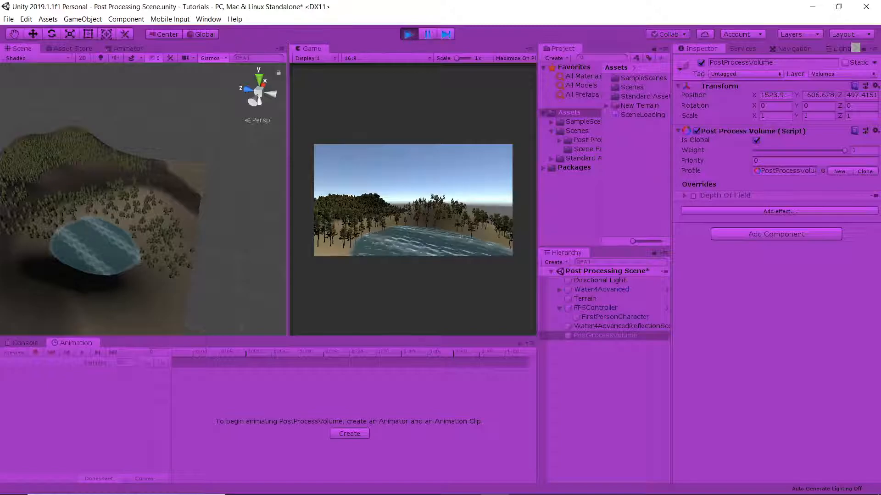
key(w)
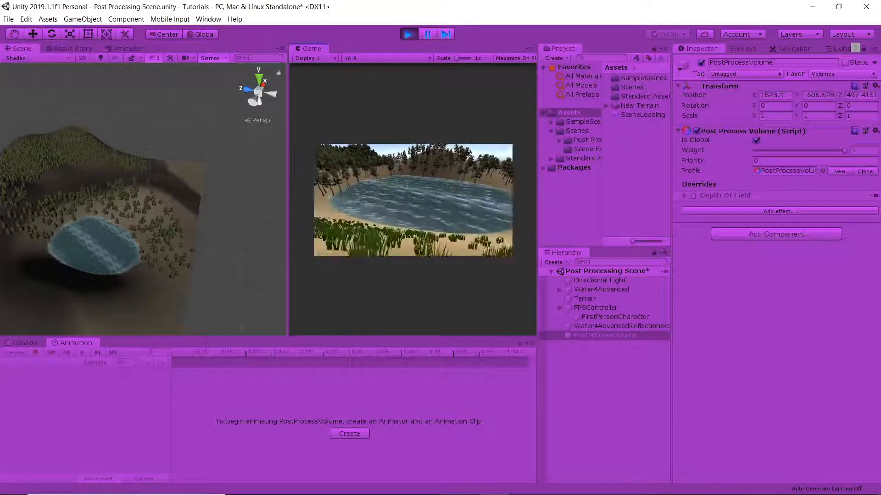
key(w)
key(w)
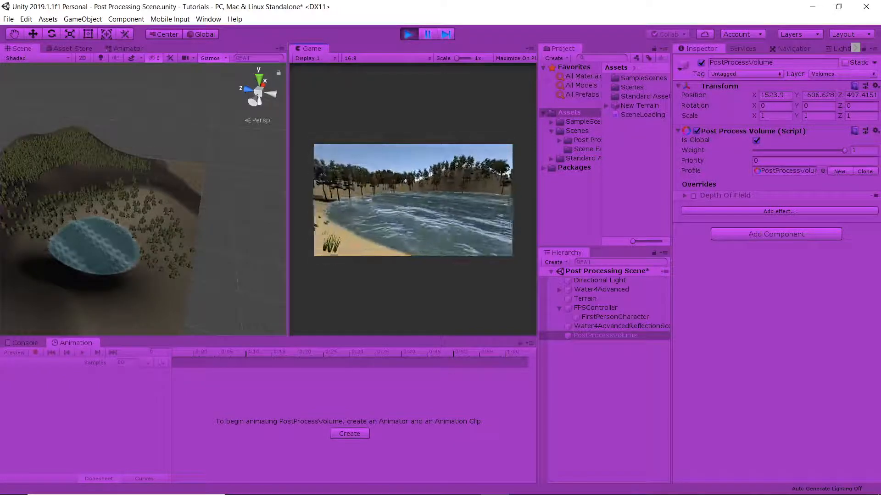
key(w)
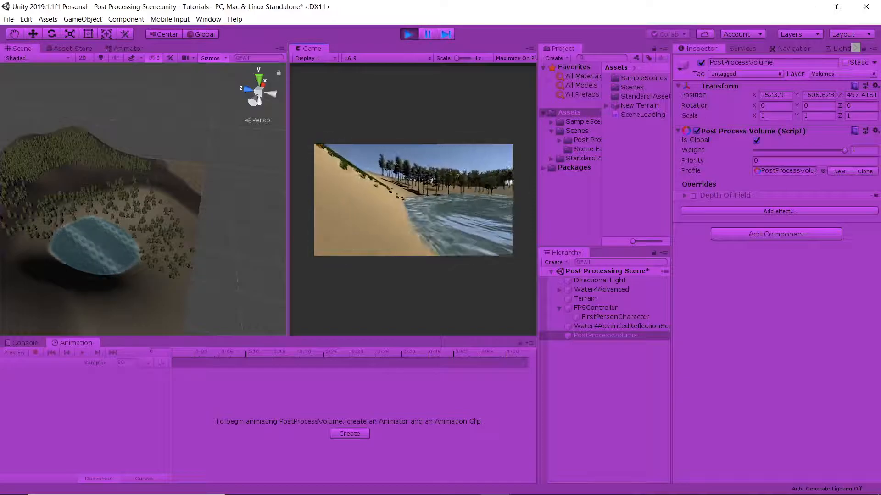
key(w)
key(w)
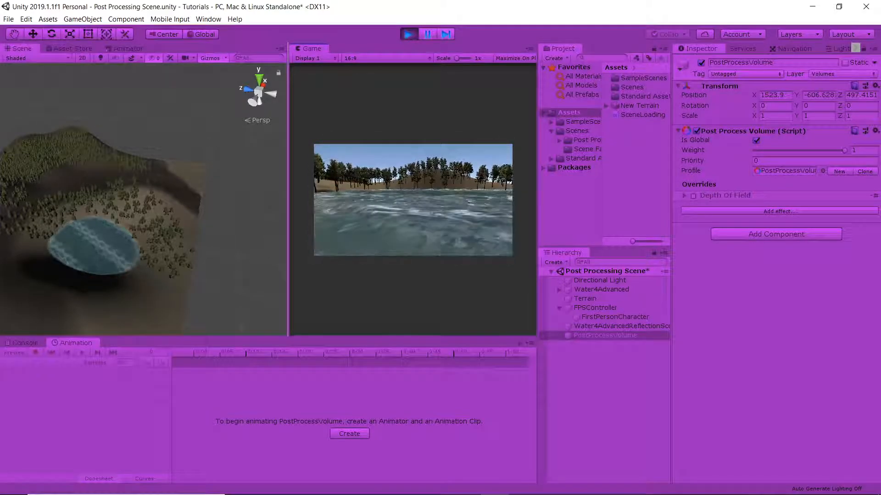
key(w)
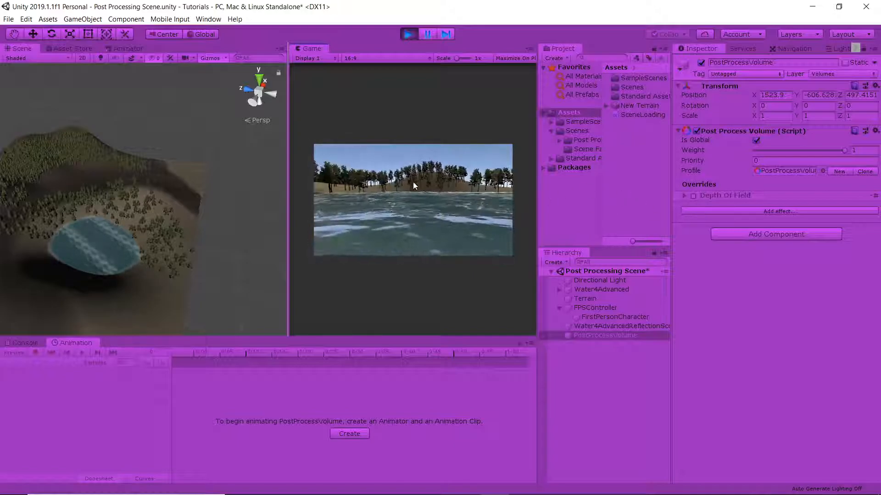
key(Escape)
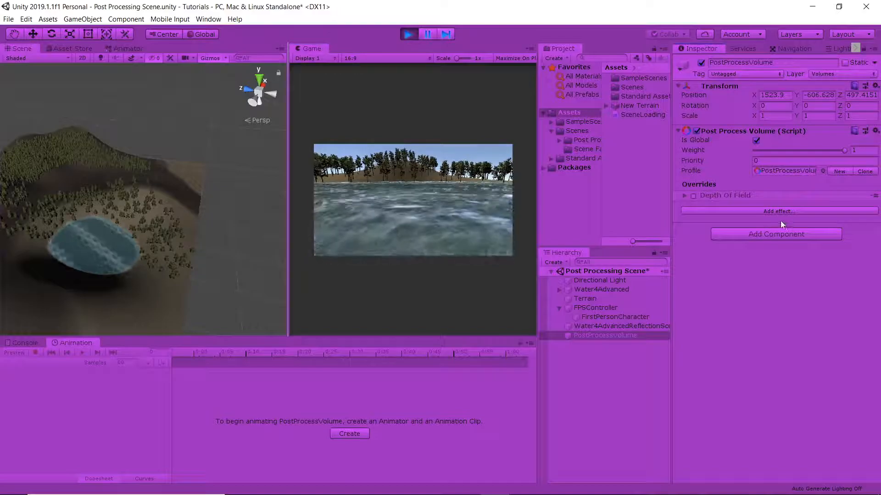
Add a Bloom effect to the PostProcessVolume and expand its settings.
click(769, 212)
mouse_move(794, 216)
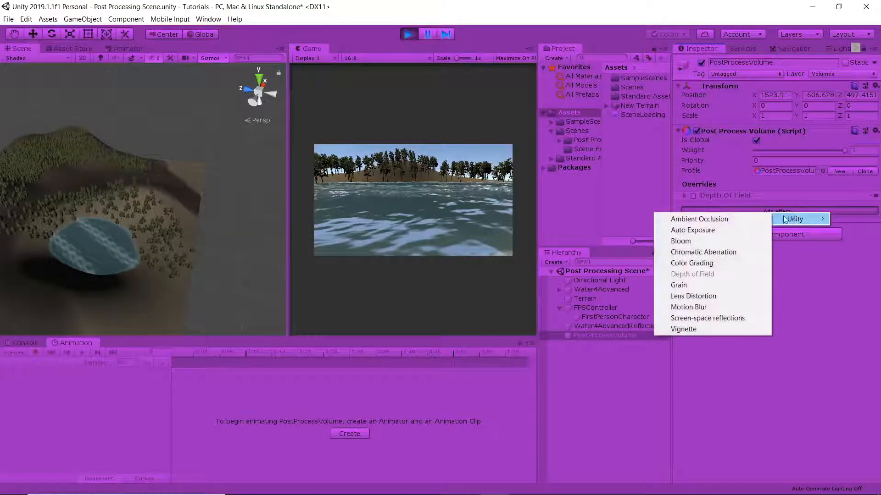
click(720, 238)
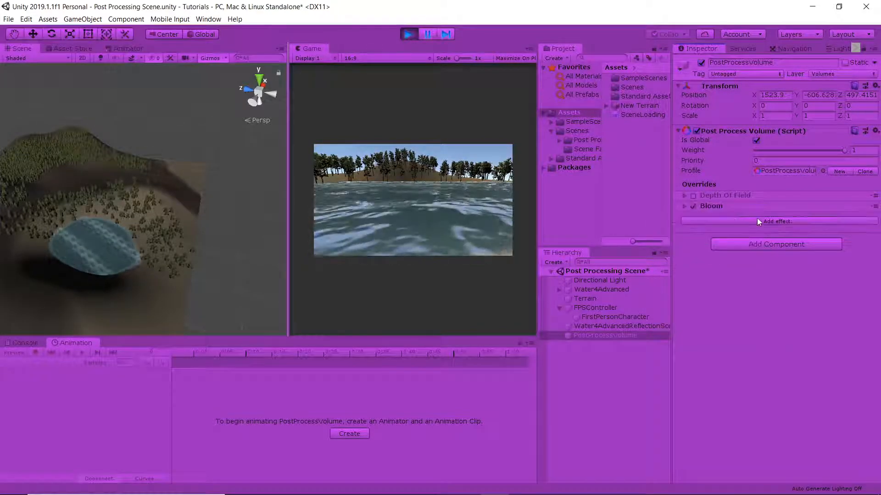
click(684, 206)
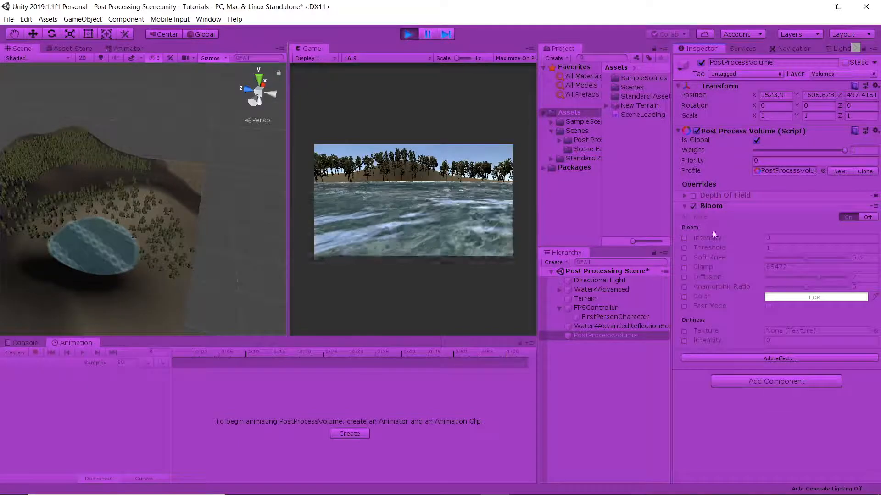
Override the Bloom intensity and set it to 18.
click(684, 238)
drag(705, 240, 162, 235)
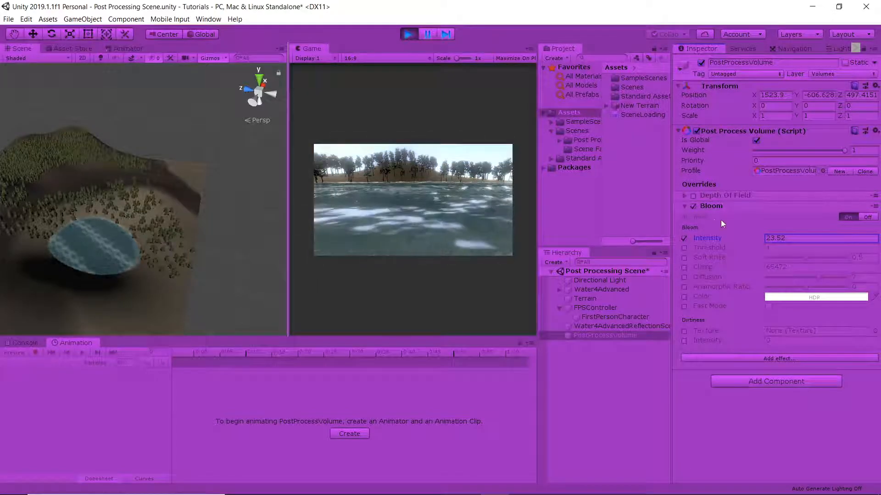
drag(711, 239, 625, 240)
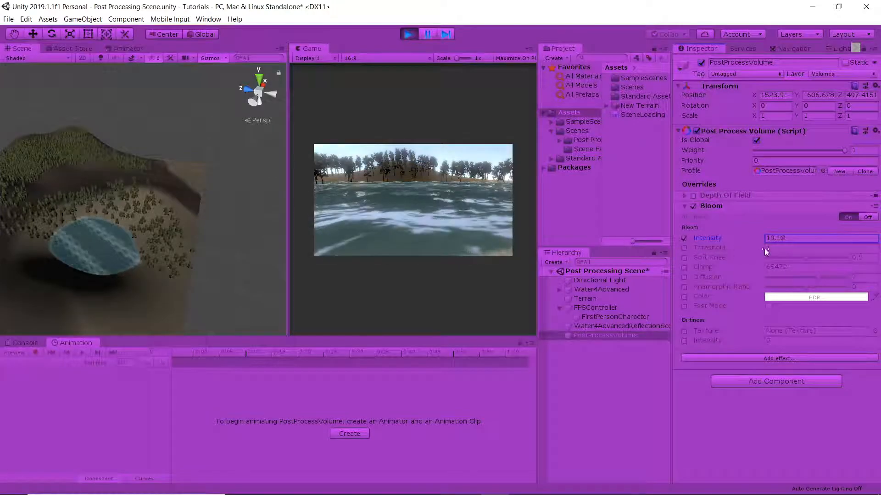
text(18)
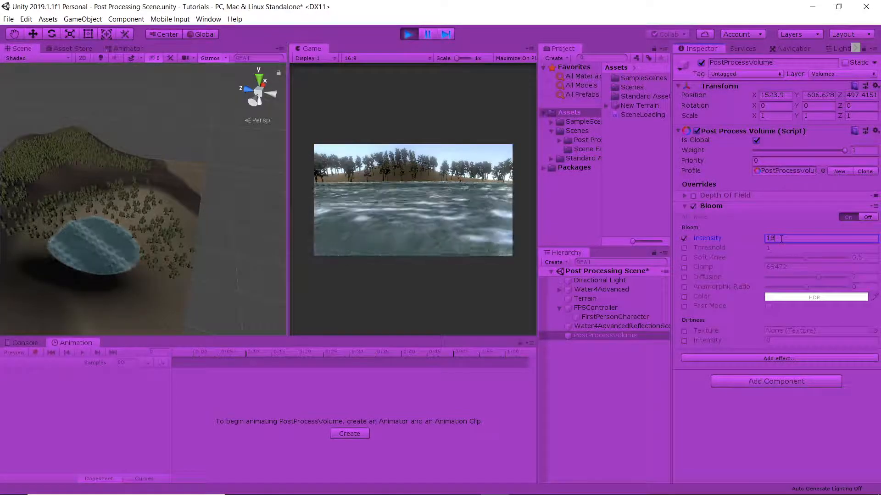
Override the Bloom threshold with a value of 1 and collapse the Bloom settings.
click(684, 247)
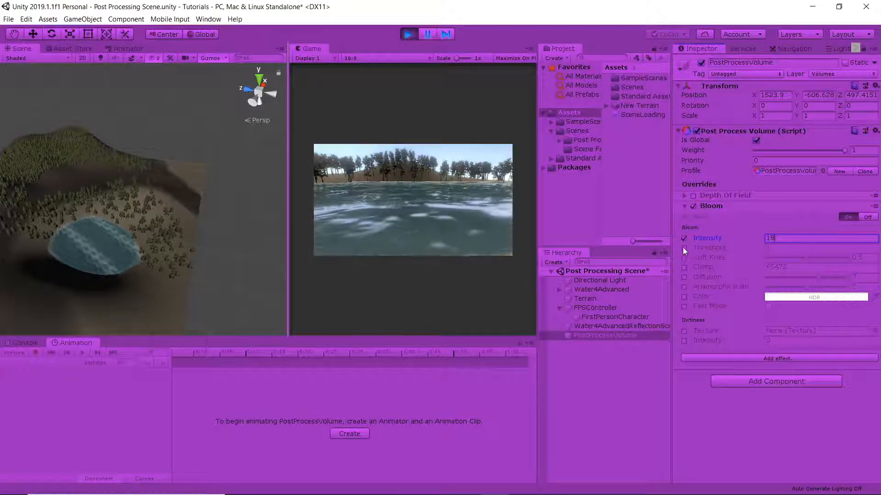
mouse_move(706, 248)
mouse_down()
mouse_move(729, 249)
mouse_move(712, 254)
mouse_up()
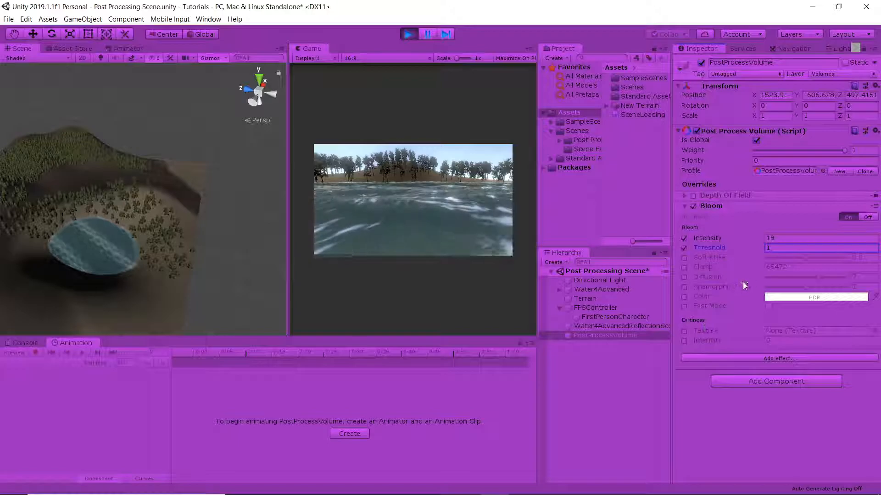
click(683, 207)
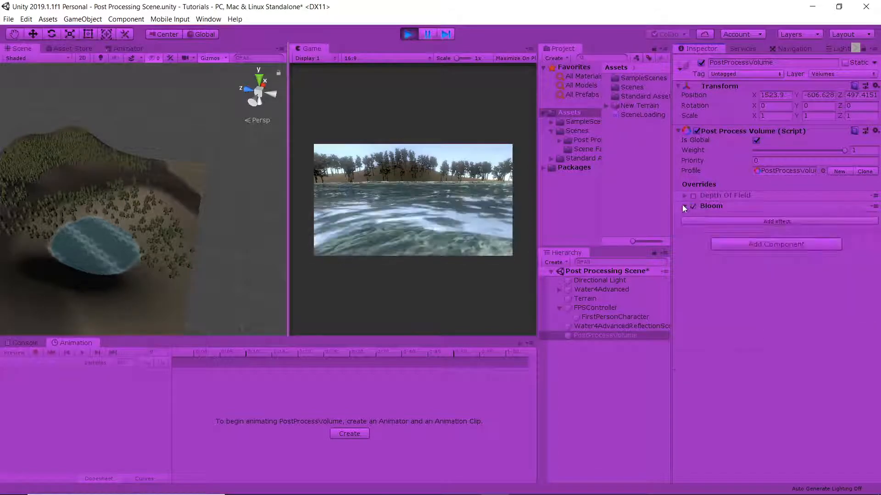
Turn Depth of Field back on and override its Focus Distance with about 3.36.
click(684, 196)
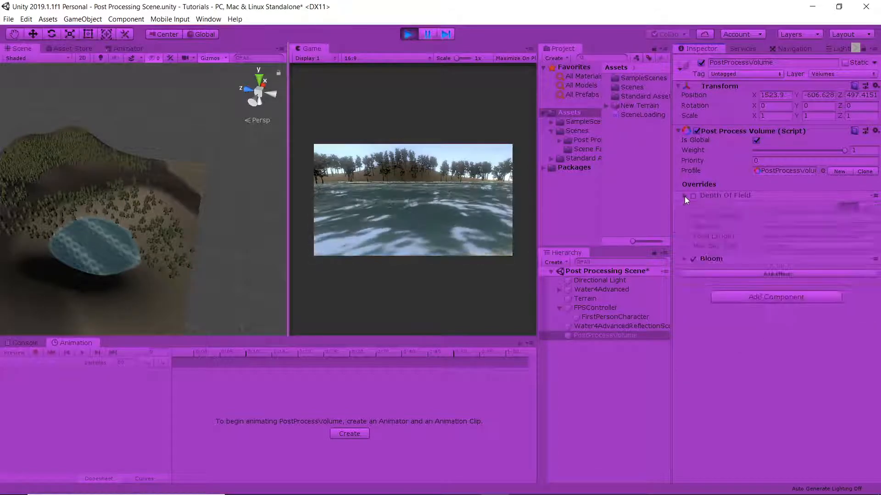
click(692, 196)
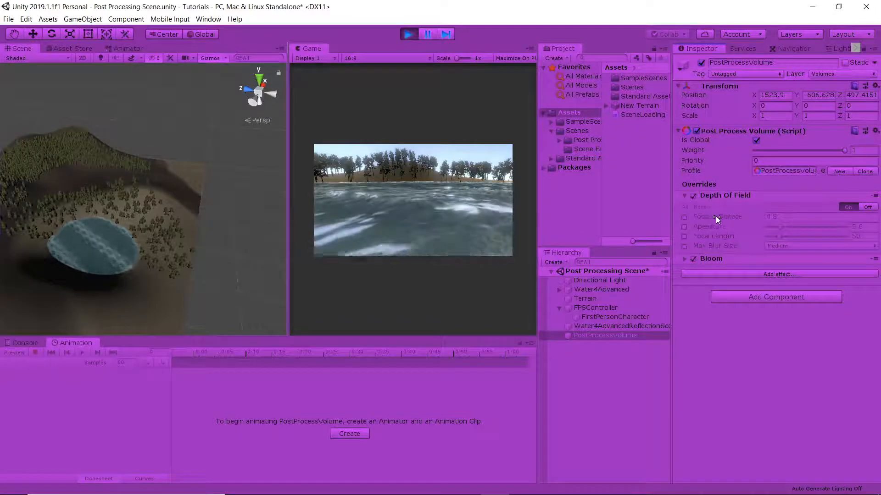
click(688, 218)
drag(722, 218, 691, 216)
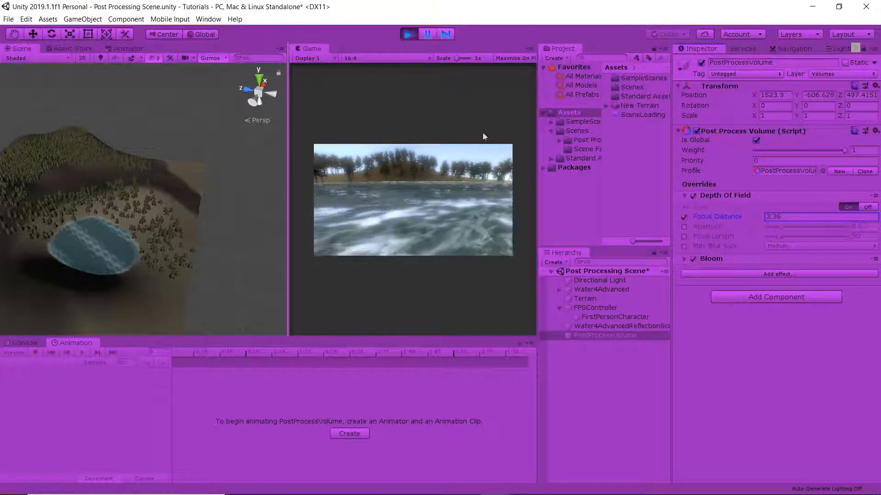
Walk through the running scene to examine the combined Depth of Field and Bloom effects.
click(474, 145)
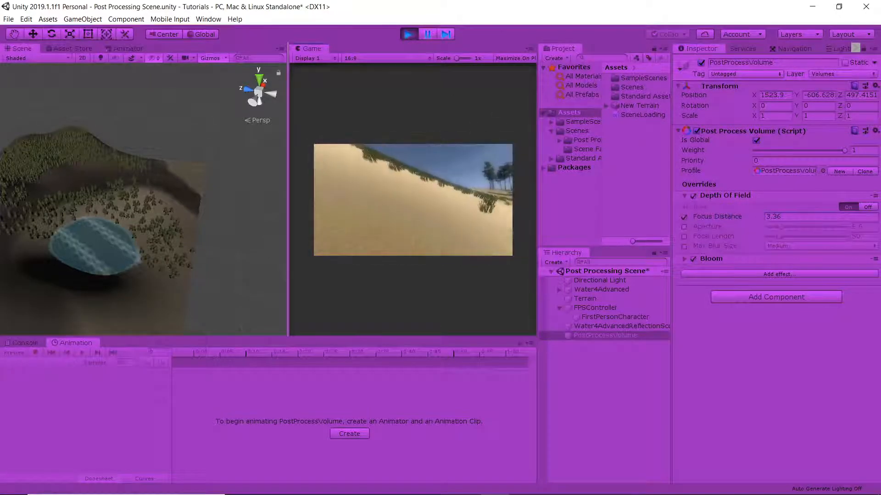
key(w)
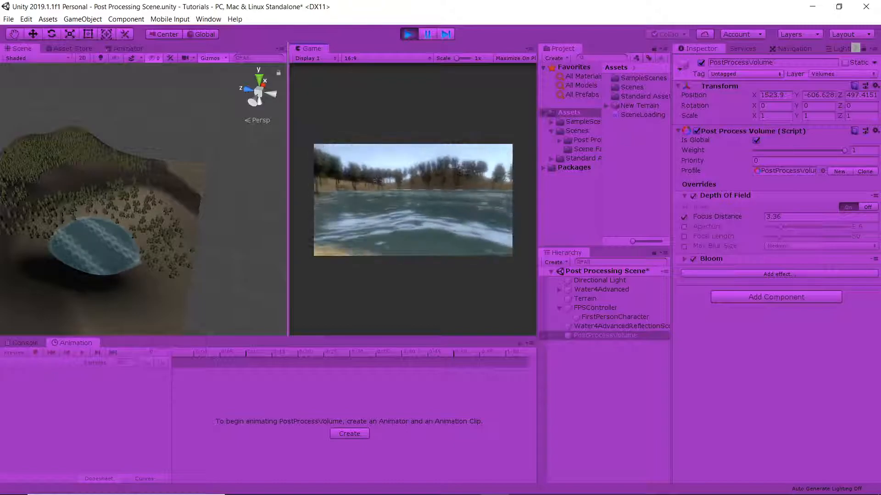
key(Escape)
Add a Motion Blur effect to the PostProcessVolume.
click(706, 274)
mouse_move(723, 282)
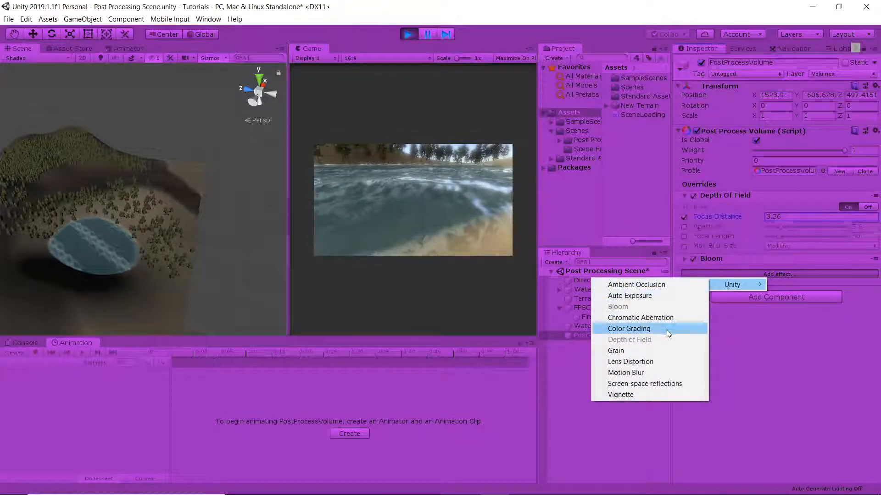
click(659, 372)
Widen the Game view to inspect the motion blur and turn the Motion Blur effect off.
click(477, 252)
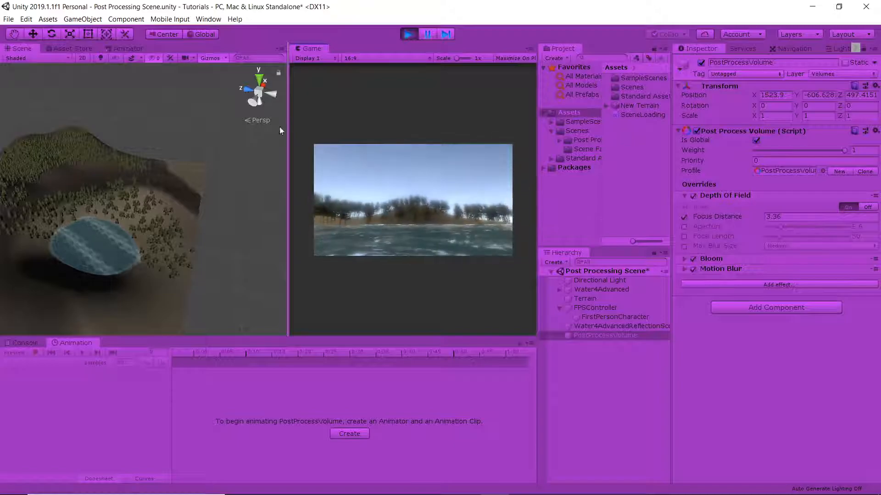
drag(288, 128, 115, 129)
click(191, 154)
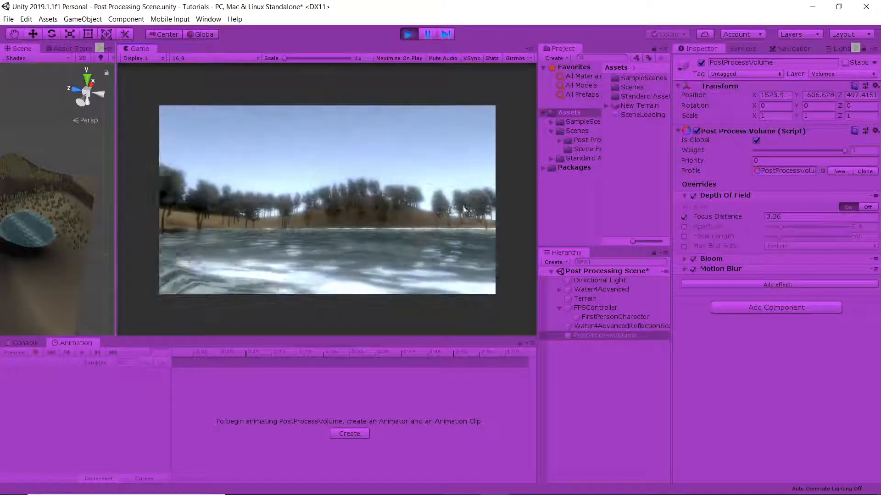
click(694, 269)
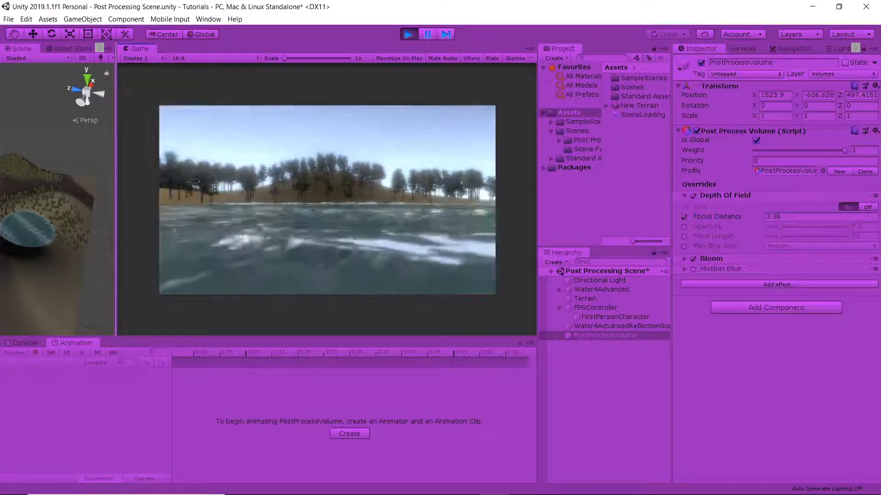
Turn the Motion Blur effect back on and look around the running scene to check it.
click(694, 269)
click(343, 224)
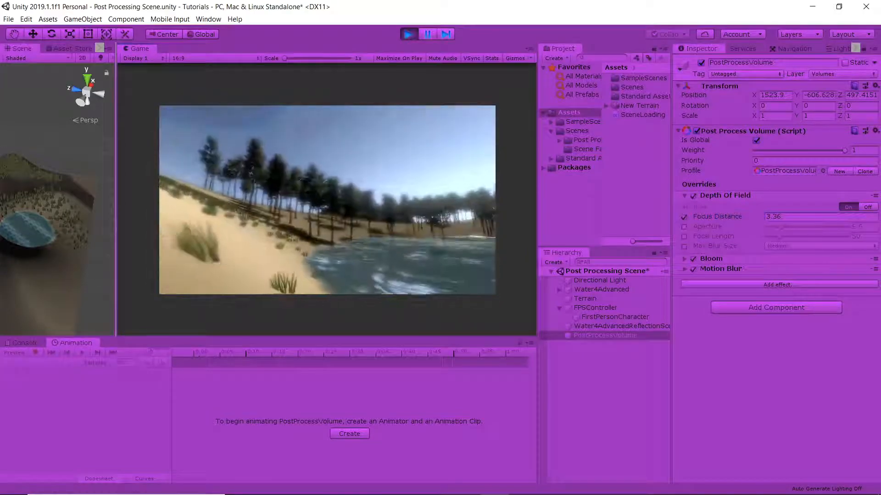
key(Escape)
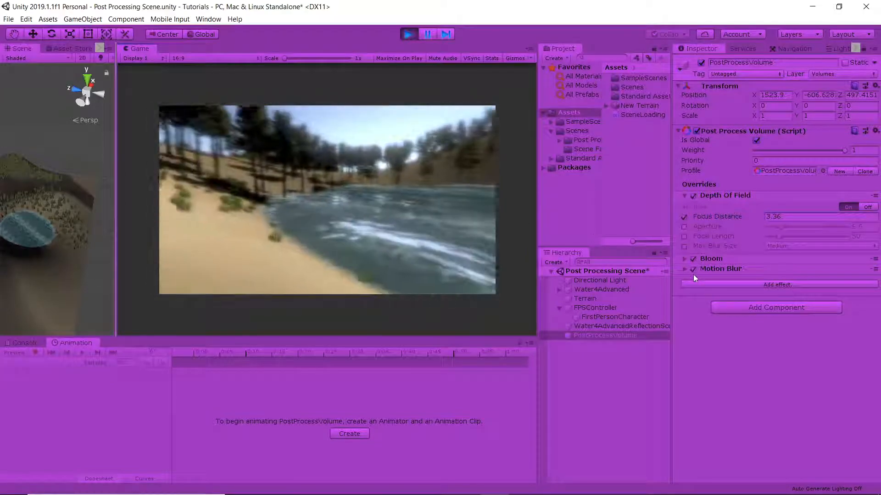
Override the Motion Blur Shutter Angle, trying 120 and settling on 38, while checking the blur in the running scene.
click(693, 274)
drag(821, 291, 792, 290)
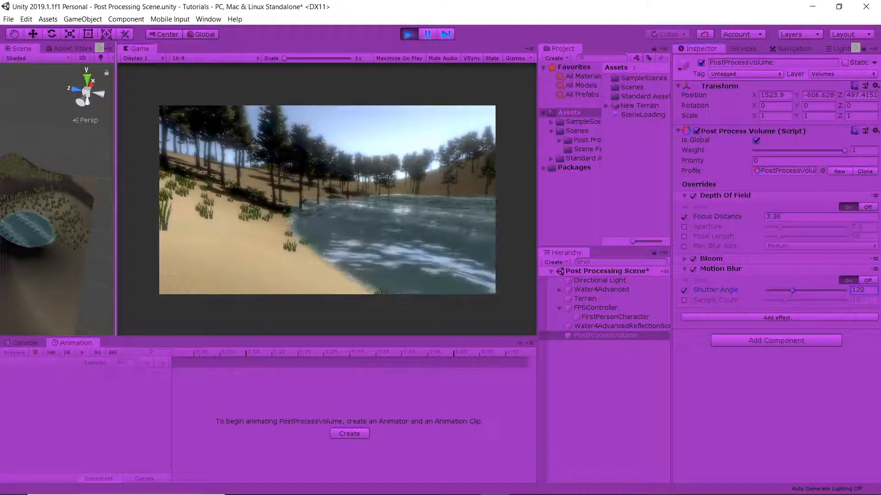
click(327, 200)
drag(792, 290, 774, 291)
click(324, 249)
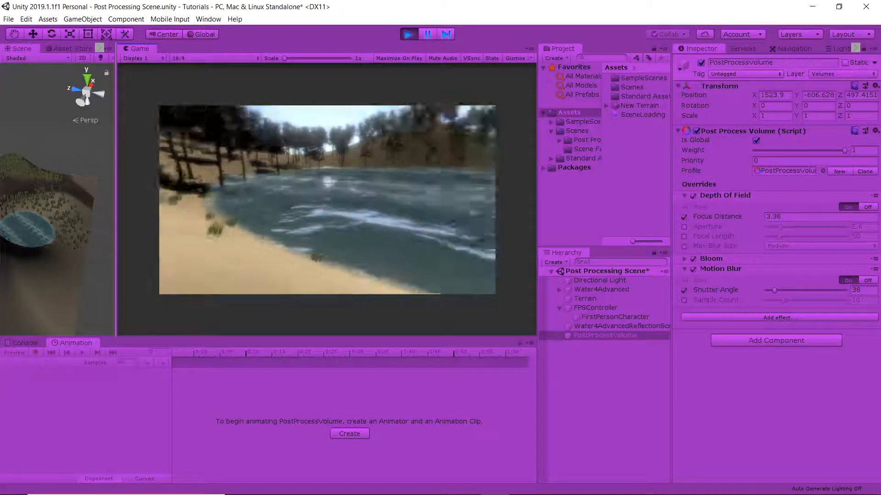
key(w)
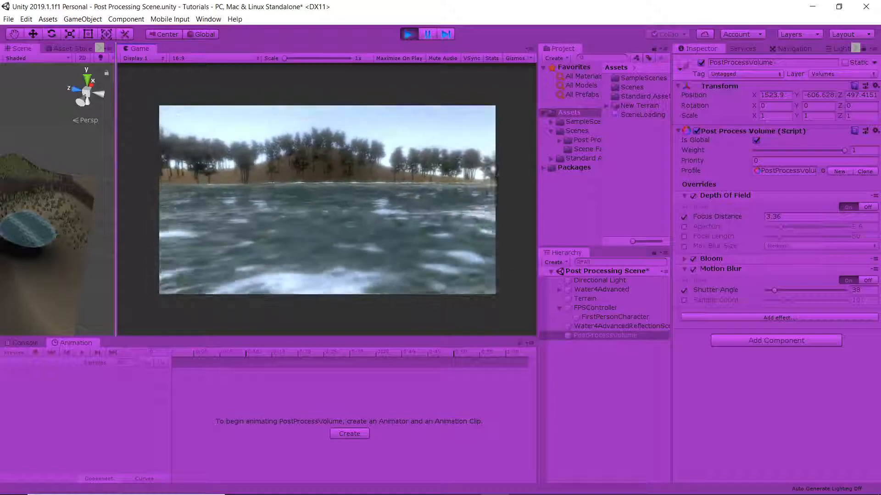
key(Escape)
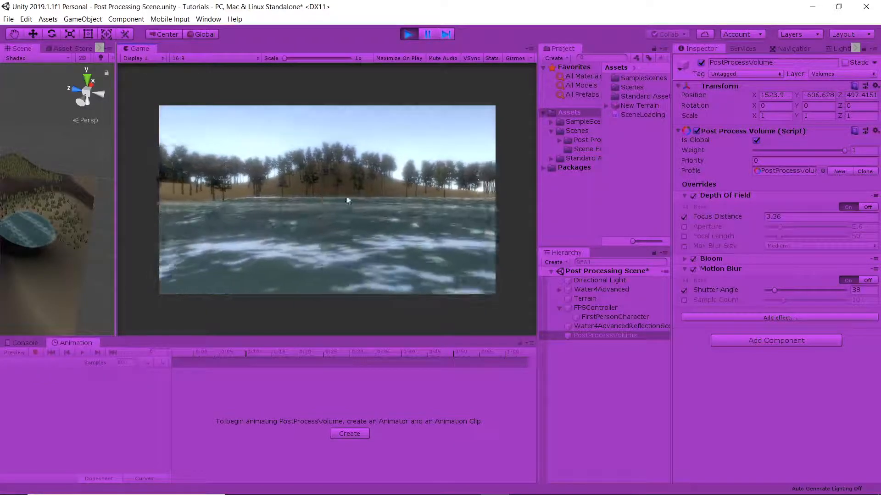
Temporarily disable the Post Process Layer on FirstPersonCharacter to compare the running scene without and with the effects.
click(596, 316)
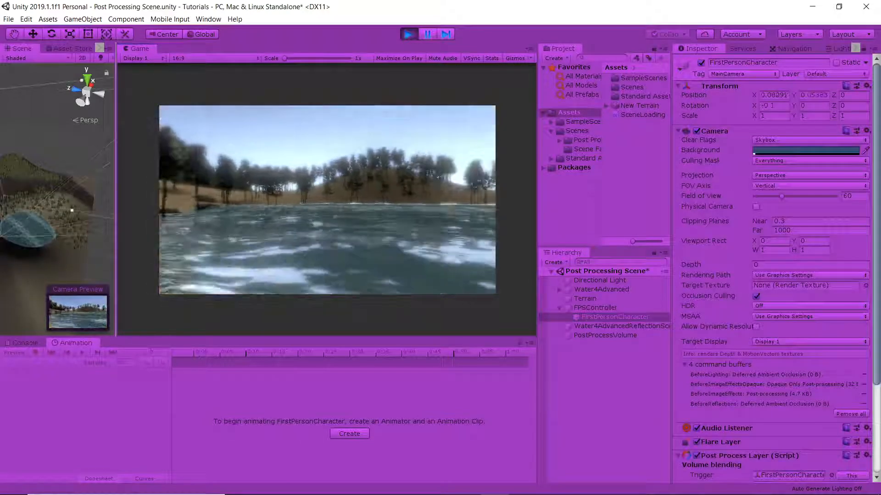
click(444, 233)
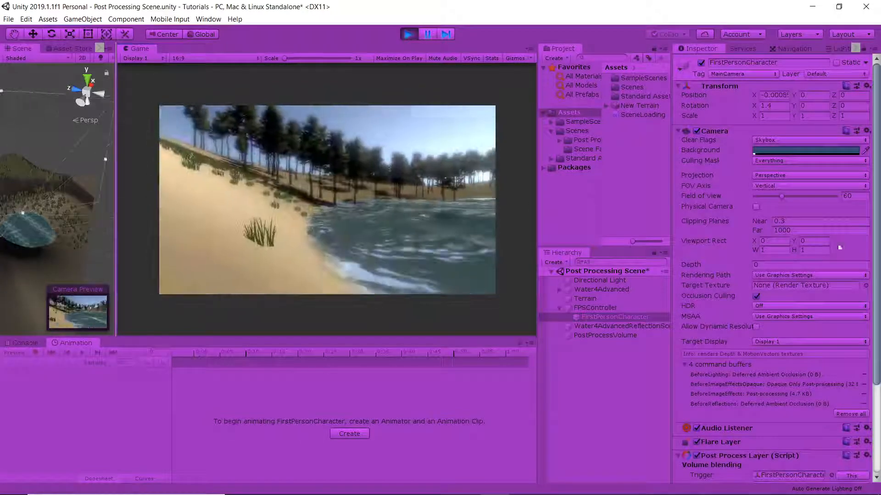
key(Escape)
scroll(700, 342, down, 3)
click(697, 340)
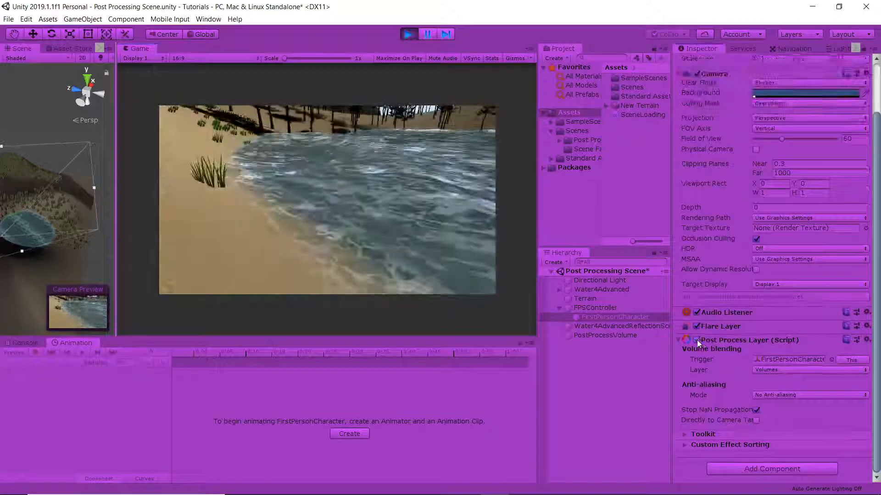
click(431, 256)
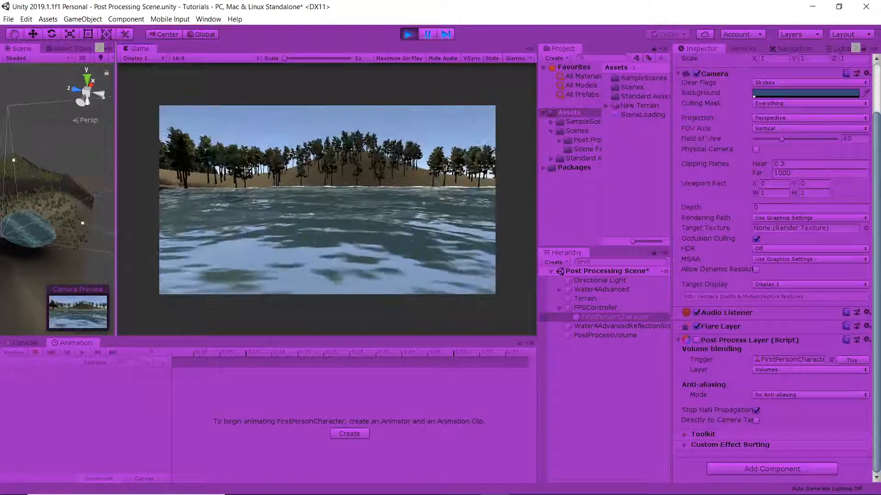
key(Escape)
click(697, 340)
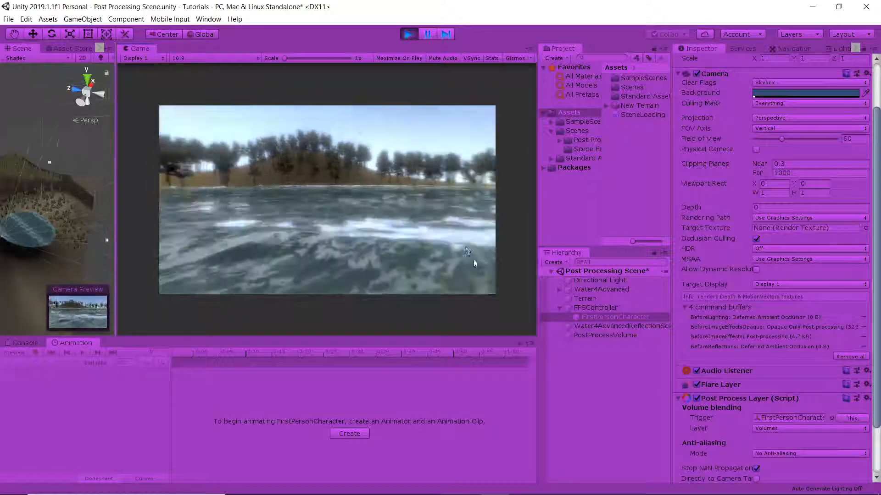
key(Escape)
Set the Bloom Intensity of the PostProcessVolume to 10.2.
click(585, 335)
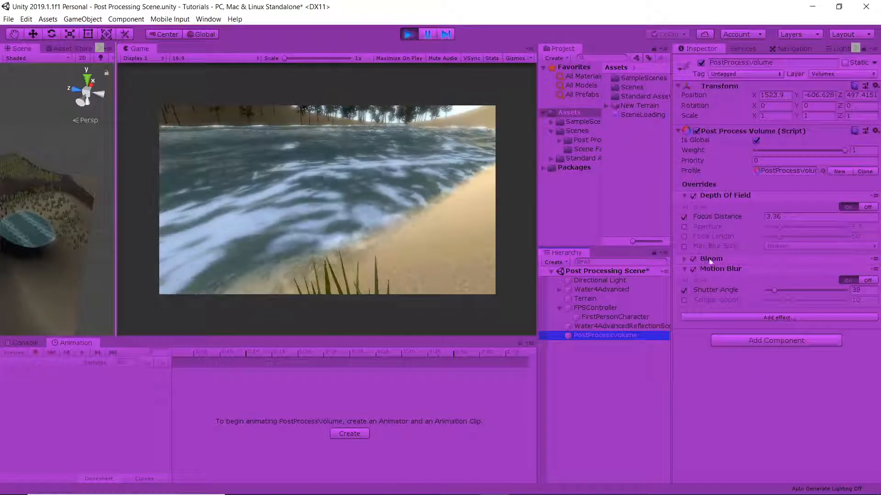
click(685, 259)
drag(702, 291, 653, 293)
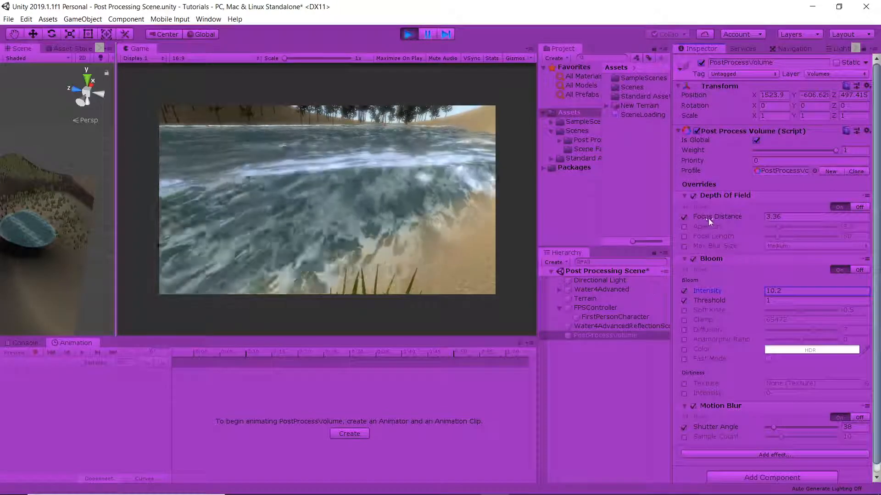
Set the Depth of Field Focus Distance to 8.4 and the Motion Blur Shutter Angle to 91.
drag(712, 217, 742, 214)
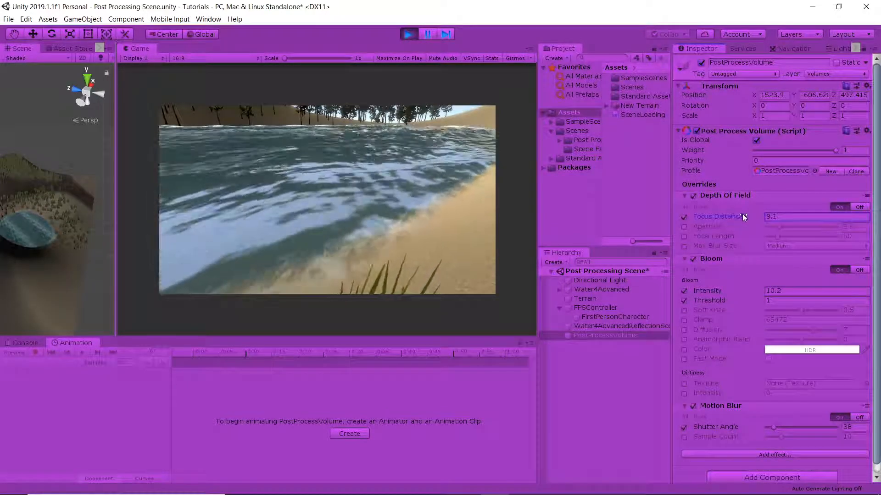
click(404, 211)
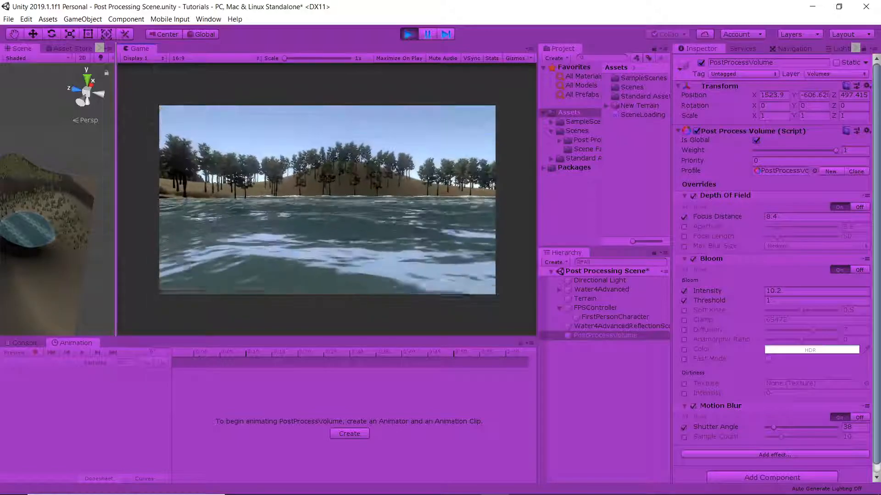
key(Escape)
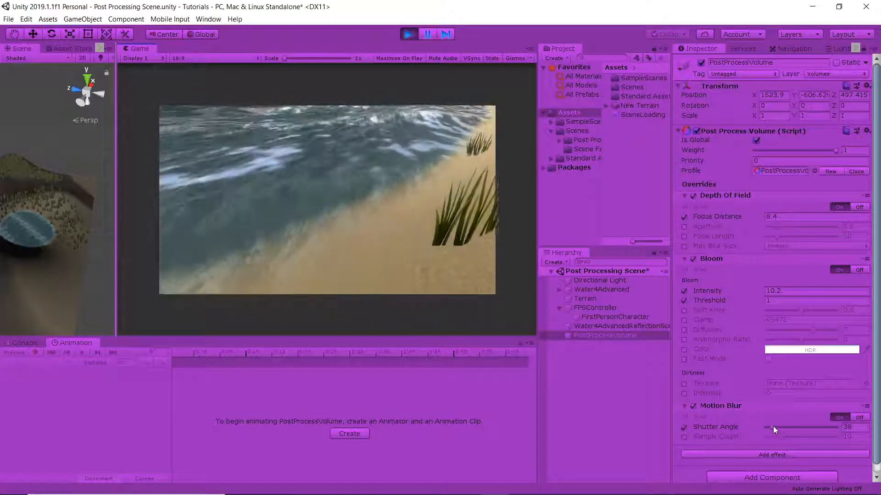
drag(774, 427, 783, 427)
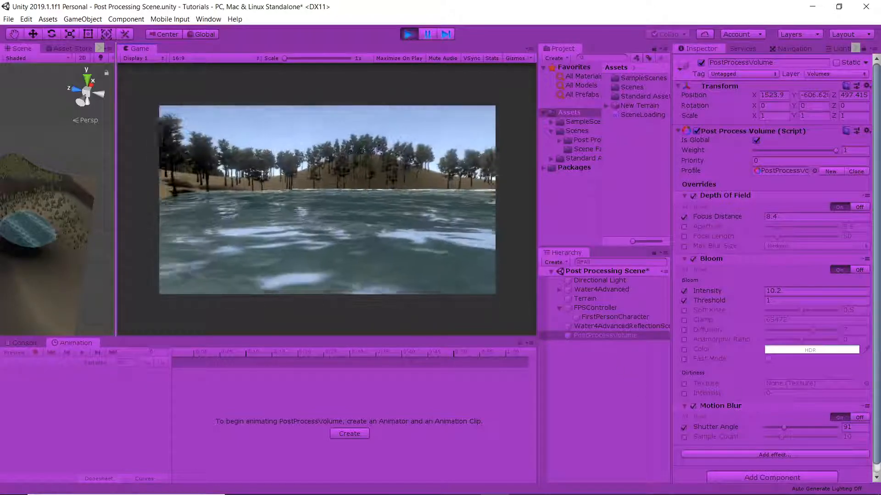
Switch FirstPersonCharacter's Post Process Layer off and on again, and walk through the scene to compare the adjusted effects.
click(597, 317)
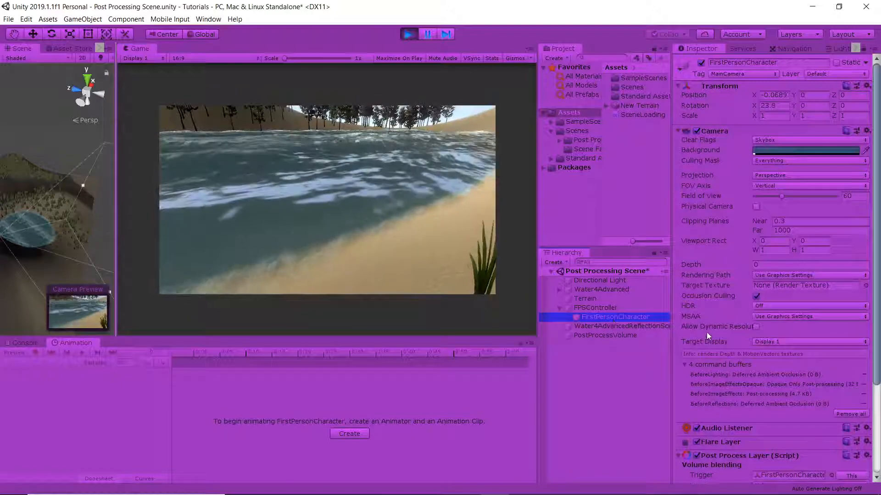
scroll(708, 334, down, 5)
click(697, 340)
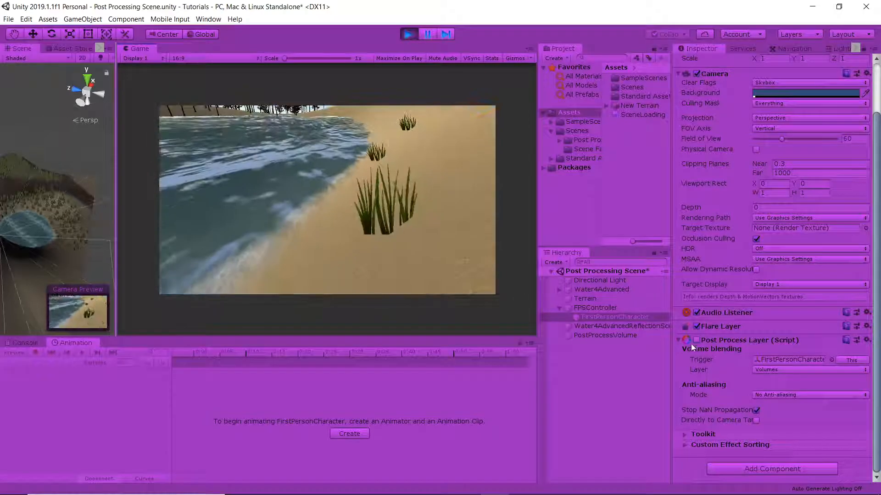
click(697, 340)
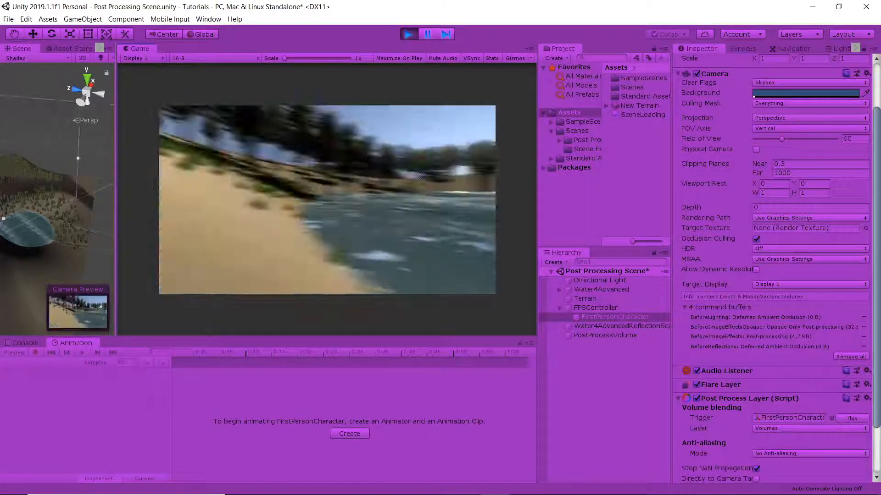
key(shift+w)
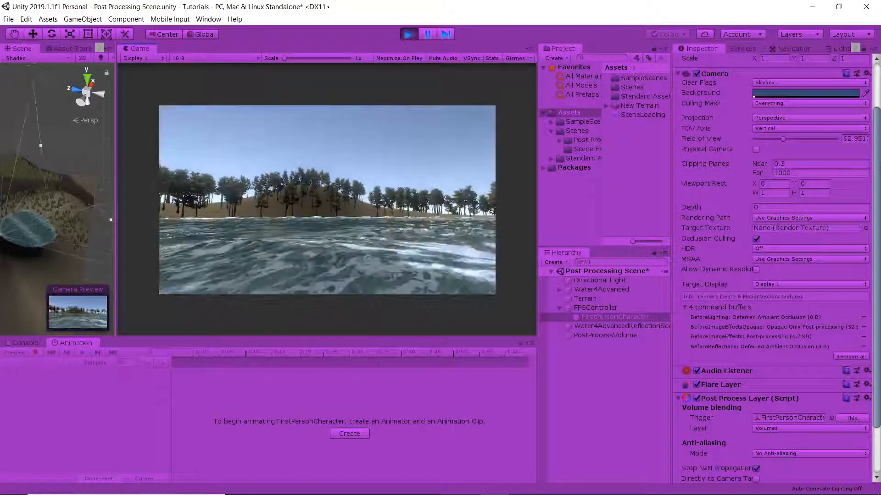
key(w)
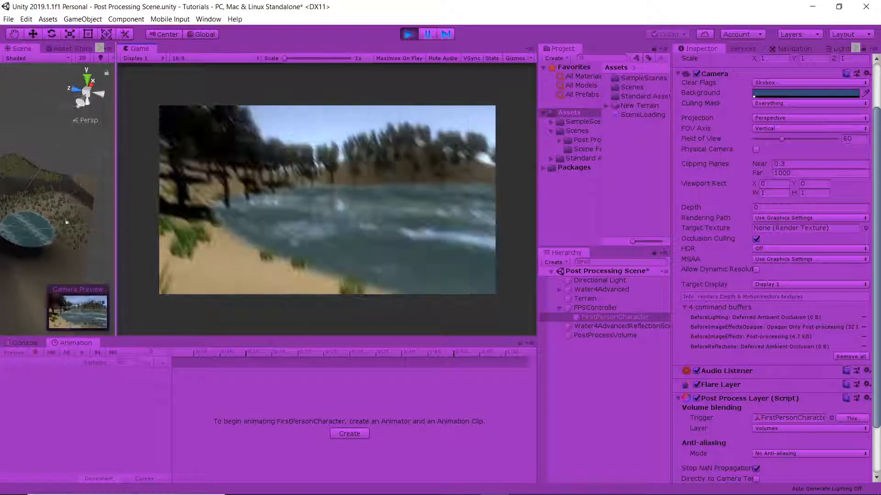
key(Escape)
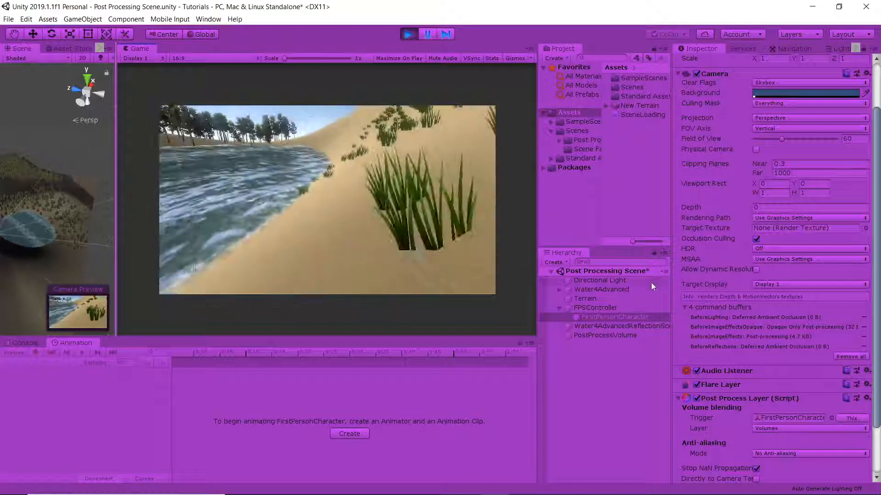
Add a Vignette effect to the PostProcessVolume.
click(612, 336)
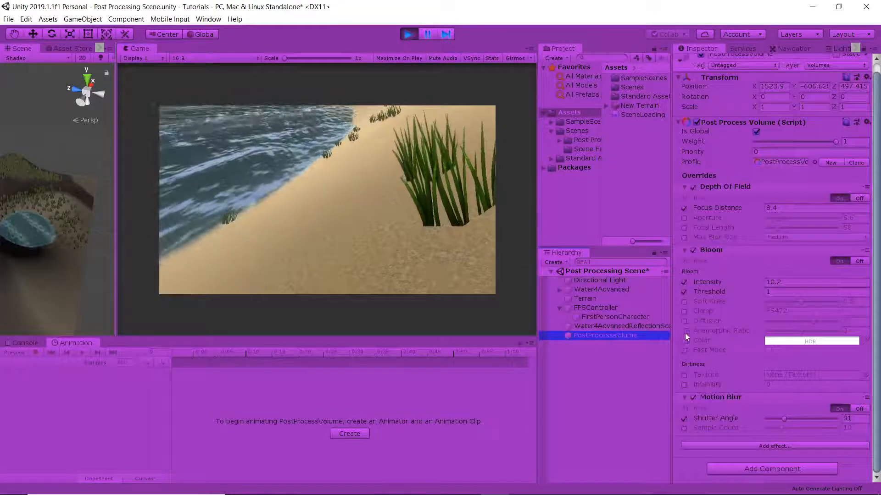
click(773, 446)
mouse_move(775, 447)
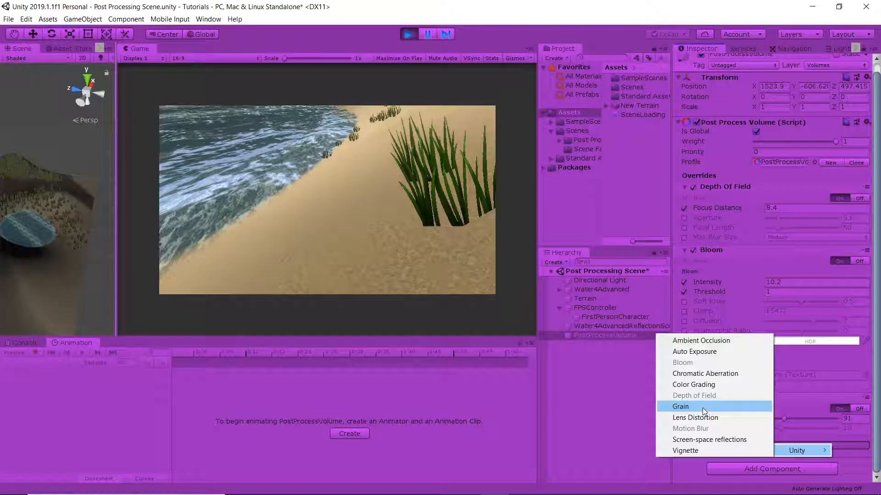
click(706, 452)
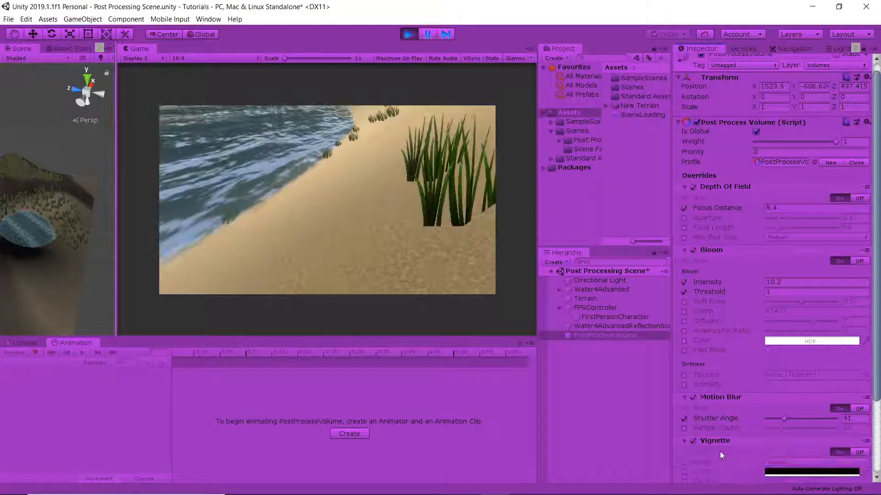
Override the Vignette's Mode as Classic, its Intensity with about 0.411 and its Smoothness with about 0.444.
scroll(764, 454, down, 5)
click(684, 369)
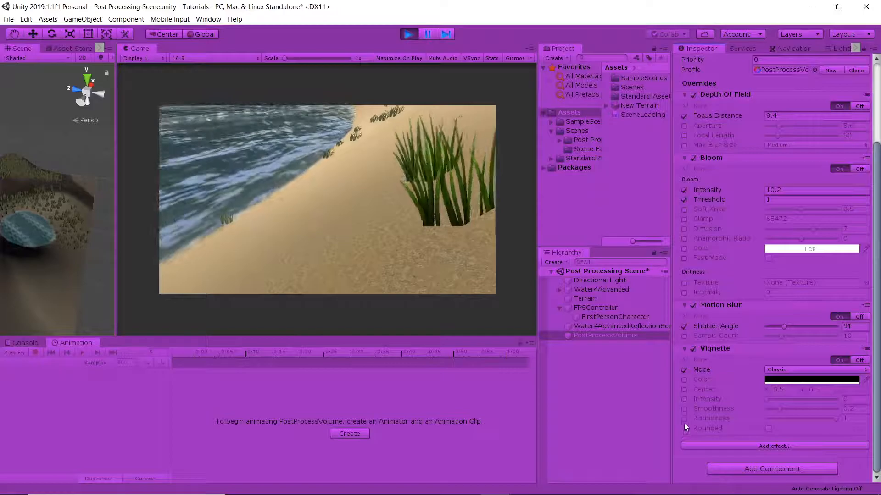
drag(764, 400, 827, 398)
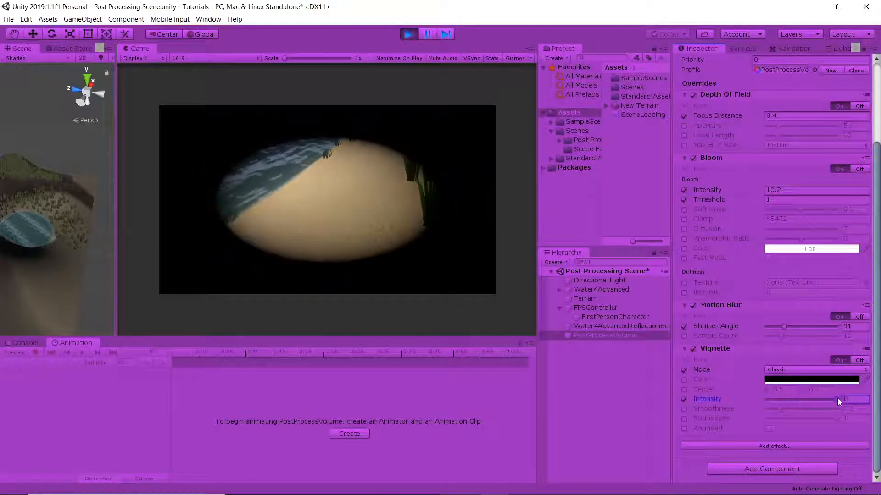
drag(816, 397, 800, 397)
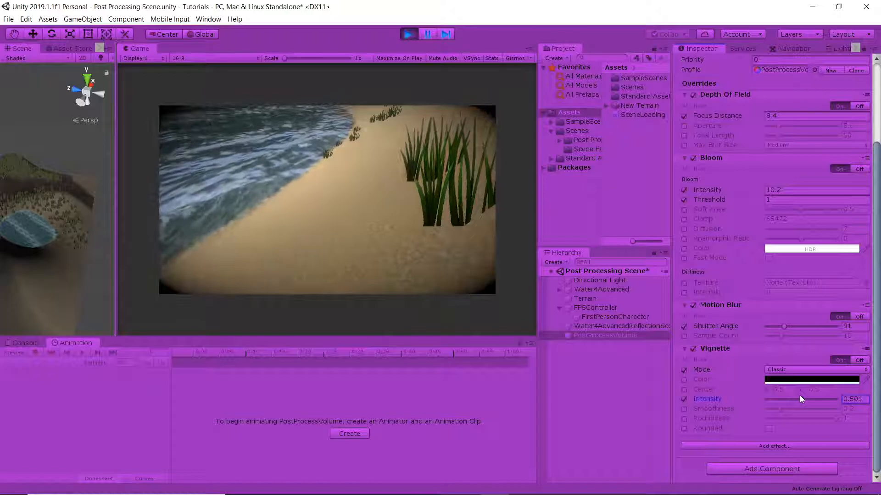
click(684, 409)
drag(781, 411, 795, 398)
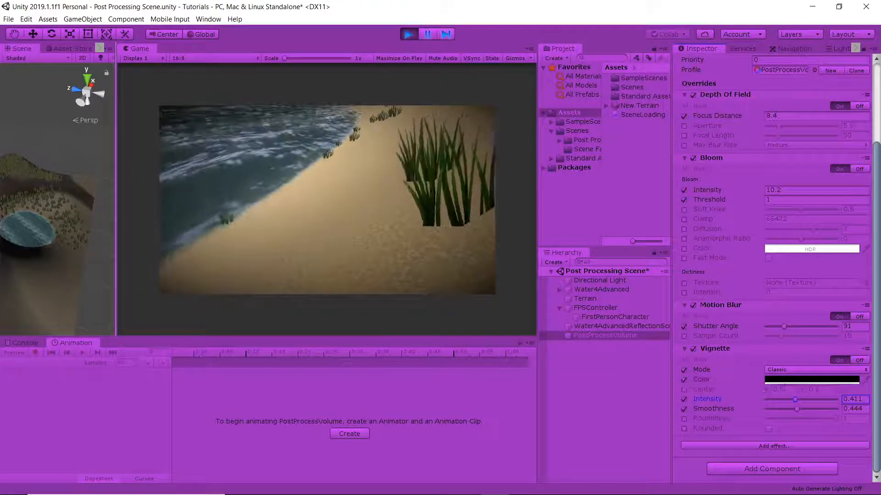
Try out the Vignette's color in the color picker and keep it black.
click(778, 384)
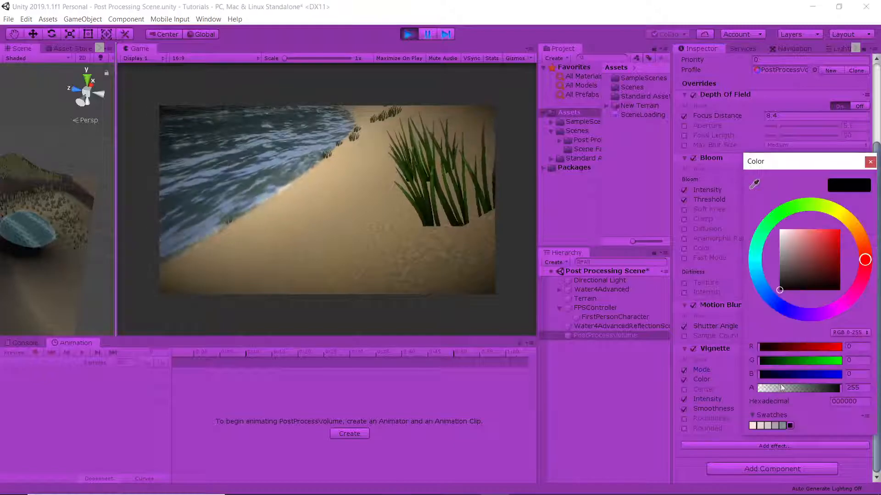
mouse_move(803, 390)
mouse_down()
mouse_move(786, 390)
mouse_move(791, 360)
mouse_move(775, 361)
mouse_move(774, 348)
mouse_move(786, 343)
mouse_move(750, 349)
mouse_up()
click(870, 161)
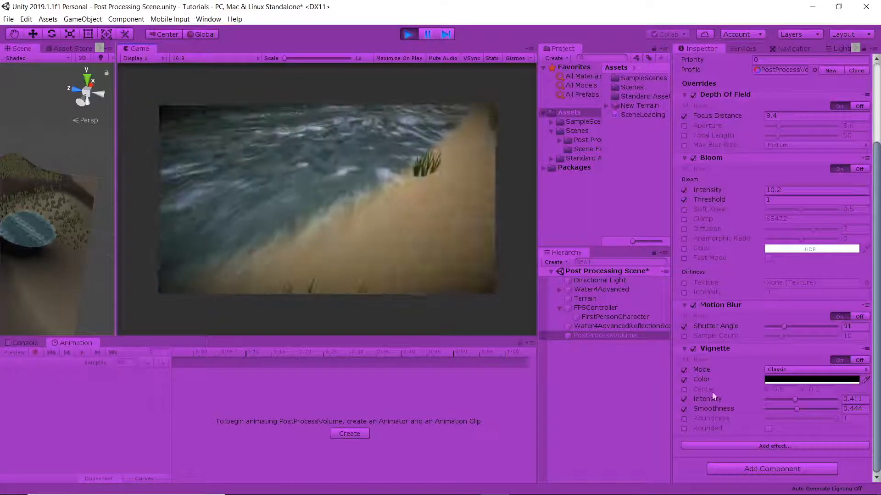
Collapse the existing effect overrides and add a Color Grading effect to the PostProcessVolume.
click(684, 348)
click(684, 390)
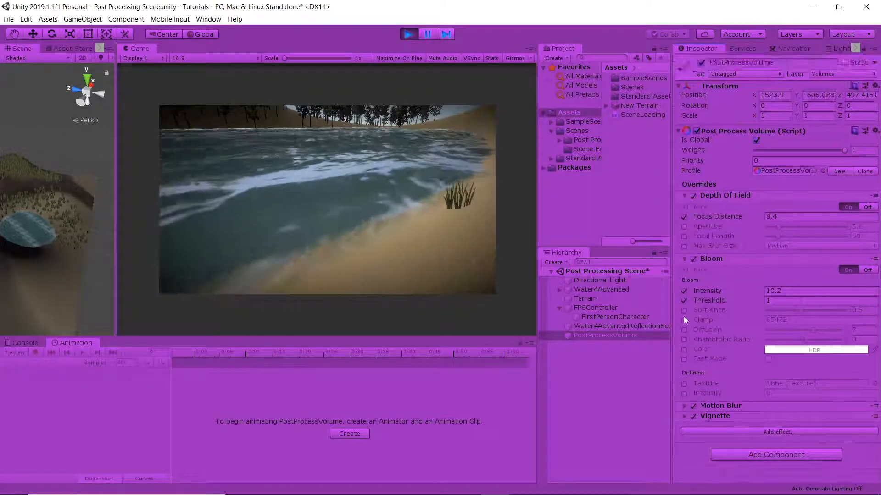
click(684, 260)
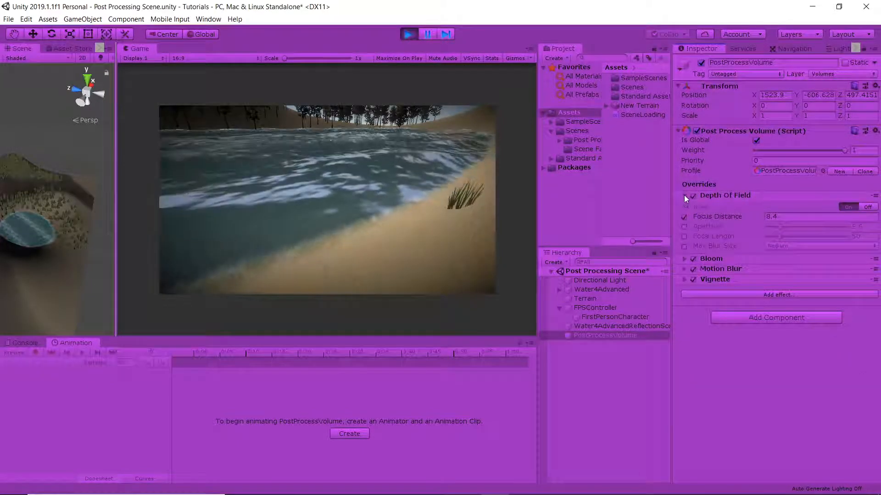
click(685, 195)
mouse_move(741, 255)
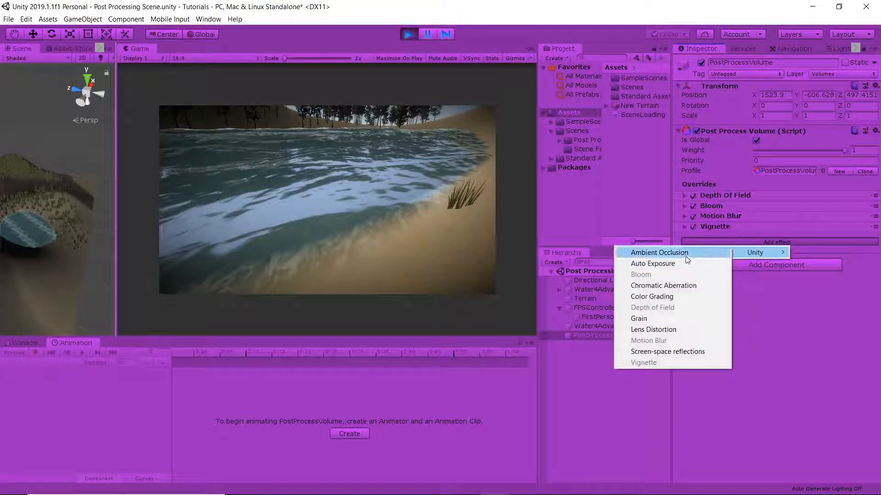
click(681, 296)
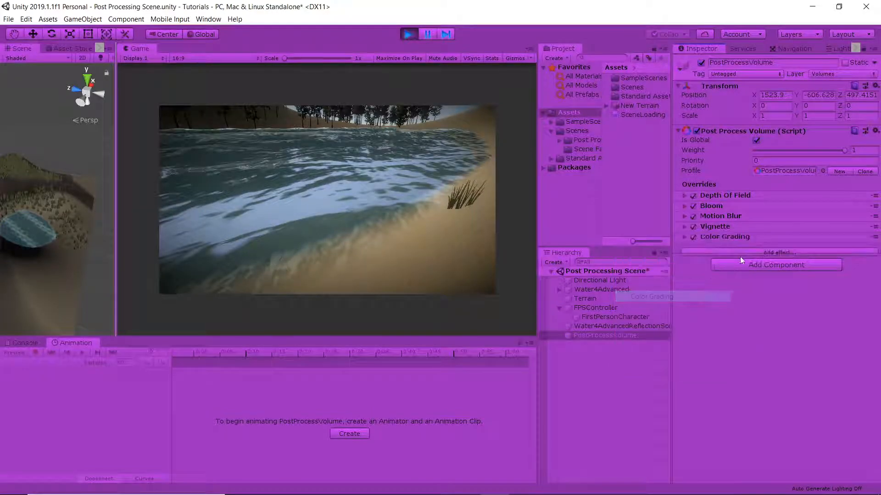
key(Escape)
Expand Color Grading and override its Tonemapping Mode with ACES.
click(681, 235)
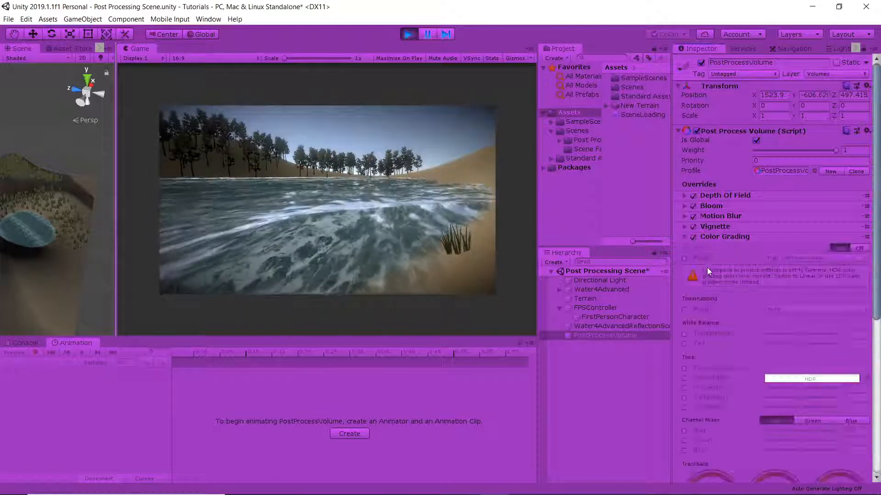
scroll(706, 268, down, 3)
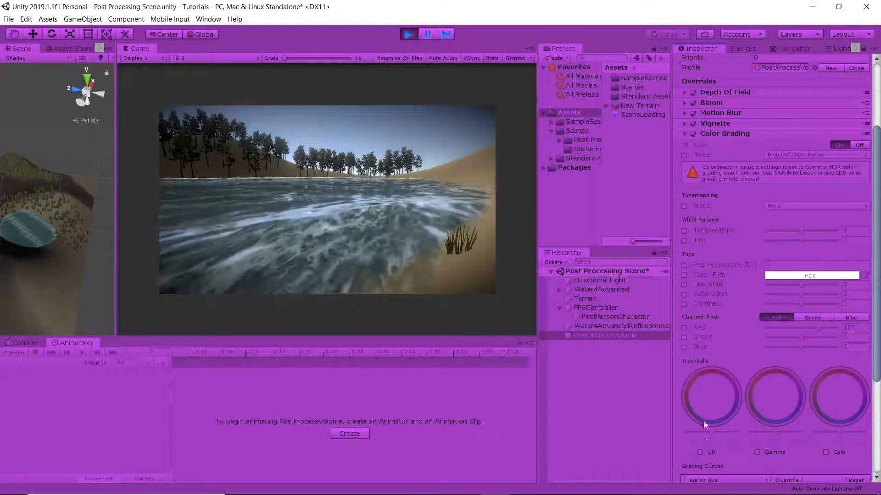
click(684, 206)
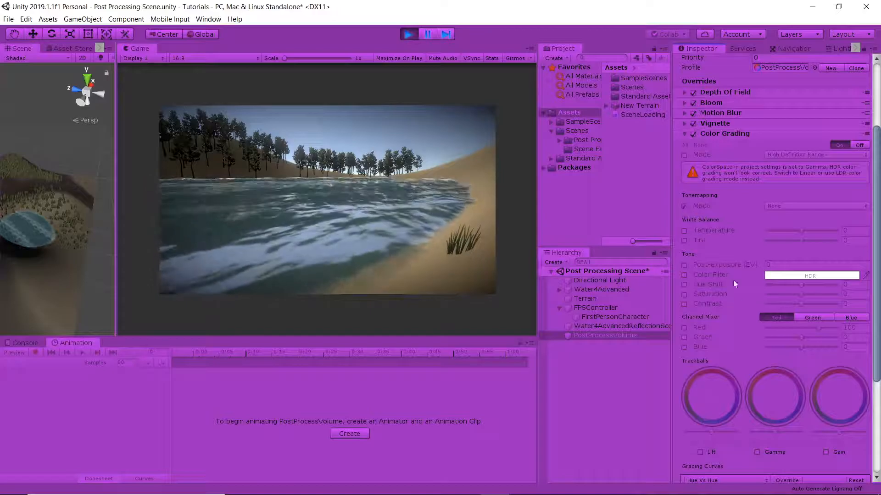
click(792, 207)
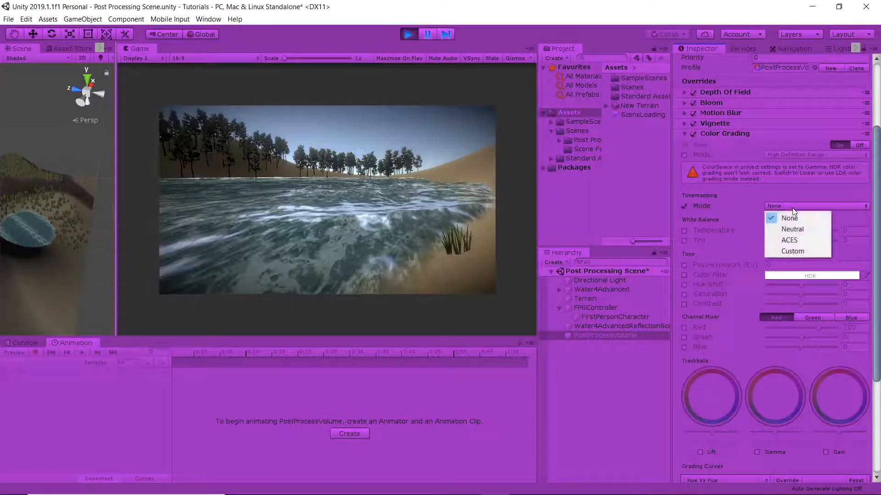
click(790, 240)
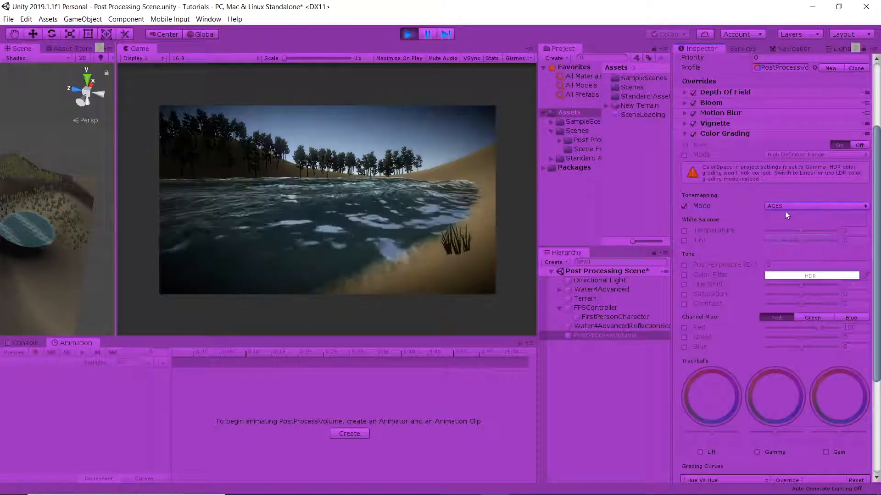
Override the Color Grading Mode with Low Definition Range.
click(684, 156)
click(782, 155)
click(793, 167)
click(791, 167)
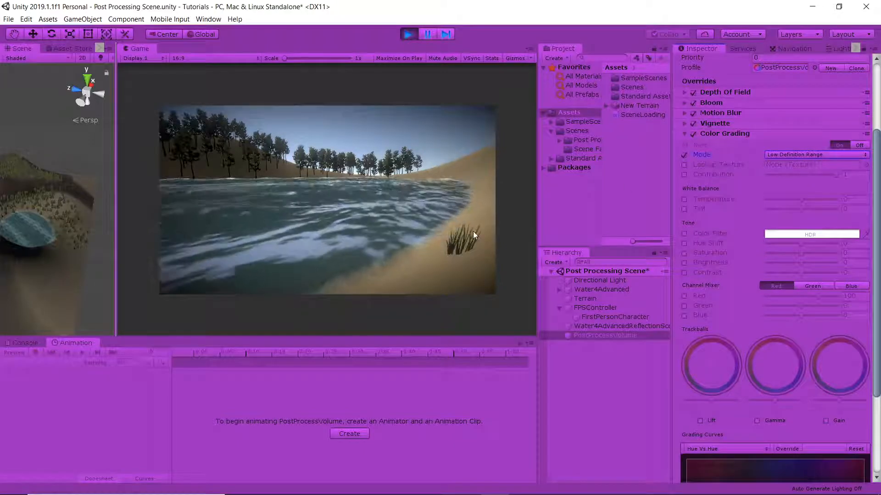
Enable Color Grading's Lift trackball, try purple and warm brownish tints, and walk through the scene to judge the look.
click(700, 420)
drag(707, 363, 749, 339)
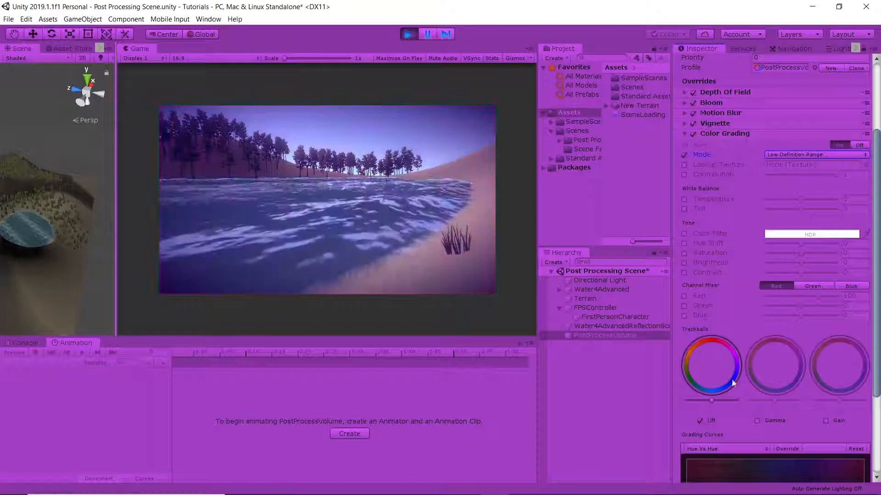
drag(693, 420, 709, 363)
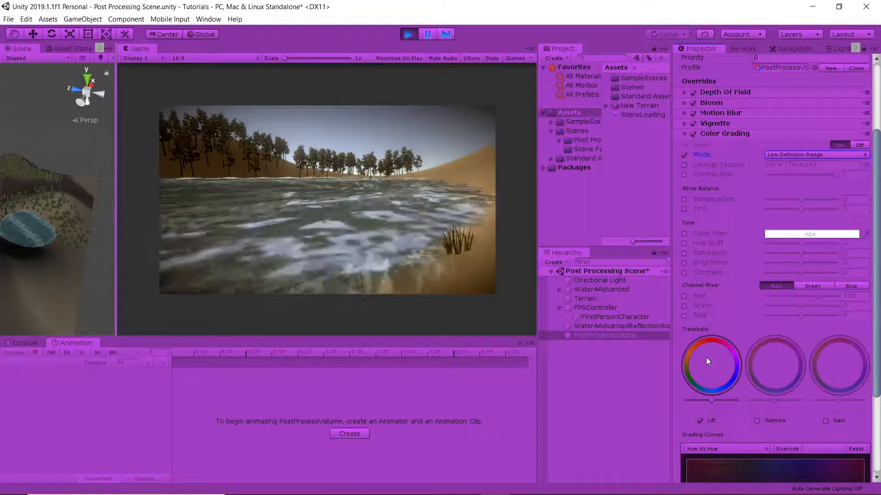
click(456, 297)
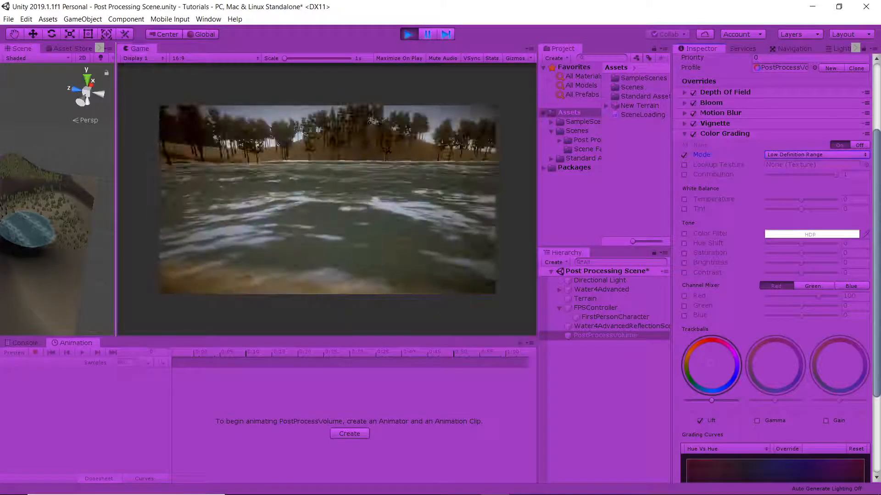
key(w)
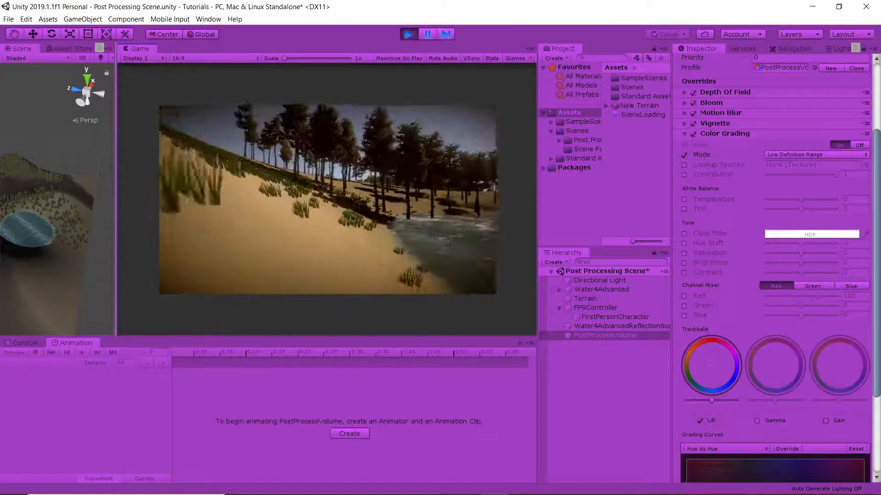
key(Escape)
Shift the Lift trackball slightly toward blue, look around the lake to check the tint, and exit play mode.
drag(708, 363, 733, 381)
click(383, 259)
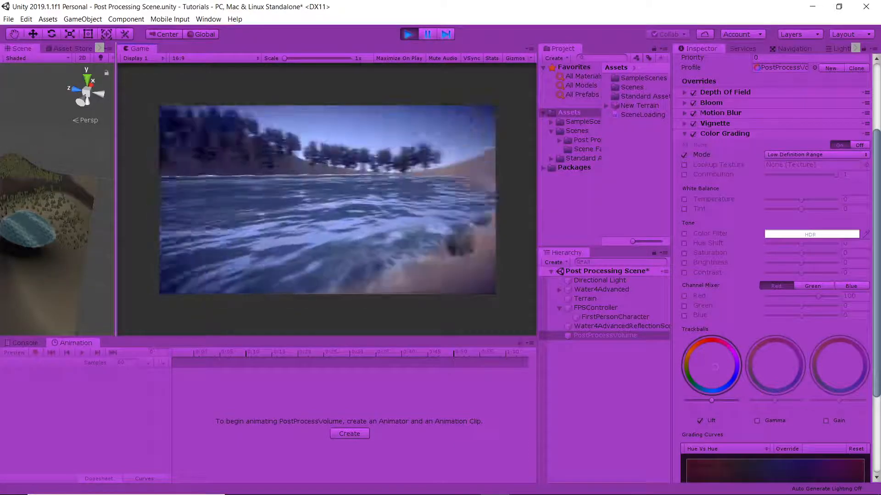
key(Escape)
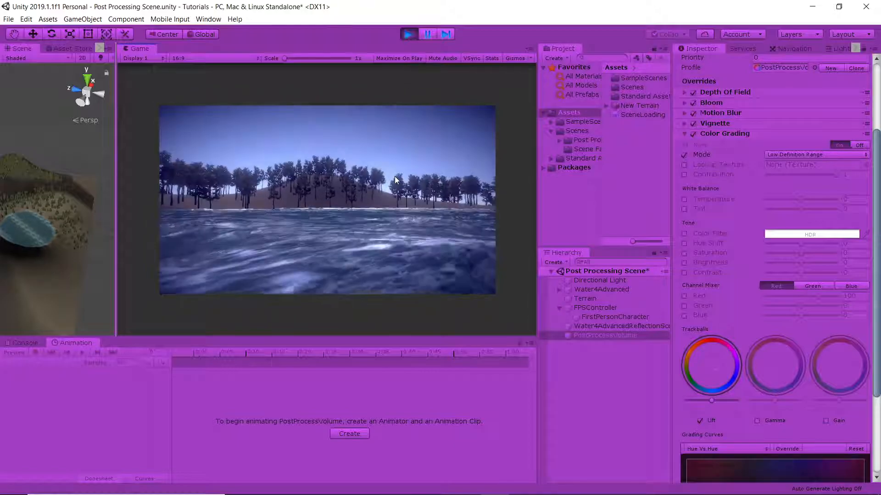
click(395, 176)
key(Escape)
click(408, 35)
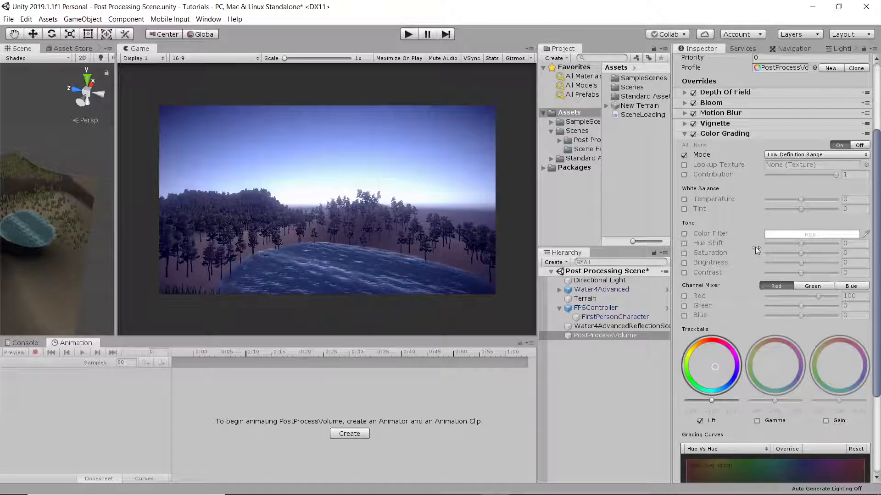
Turn off Is Global on the PostProcessVolume's Post Process Volume component.
scroll(755, 246, up, 3)
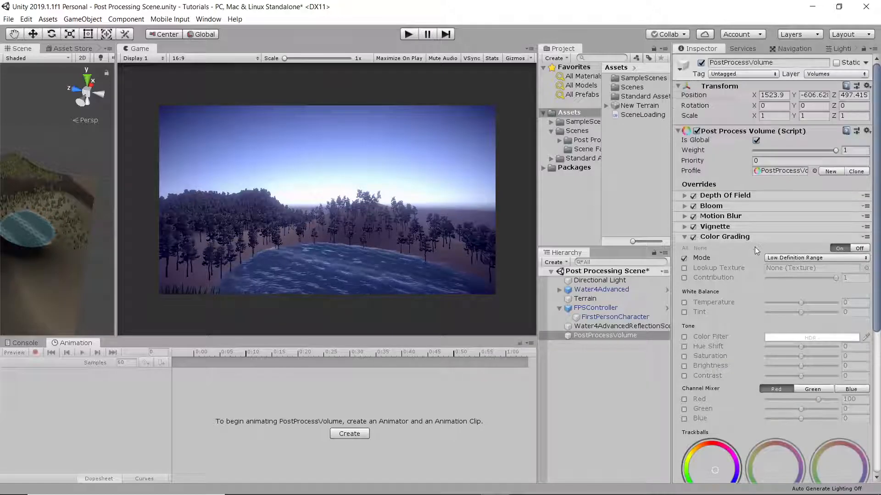
click(756, 141)
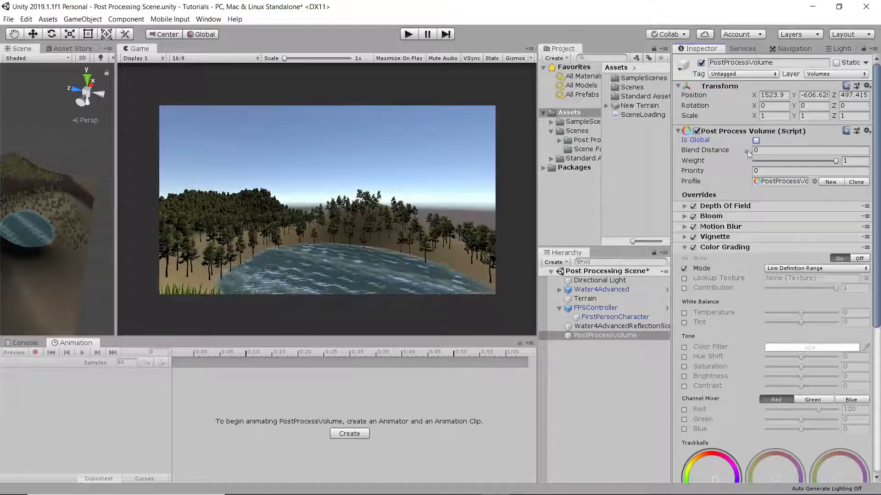
click(756, 141)
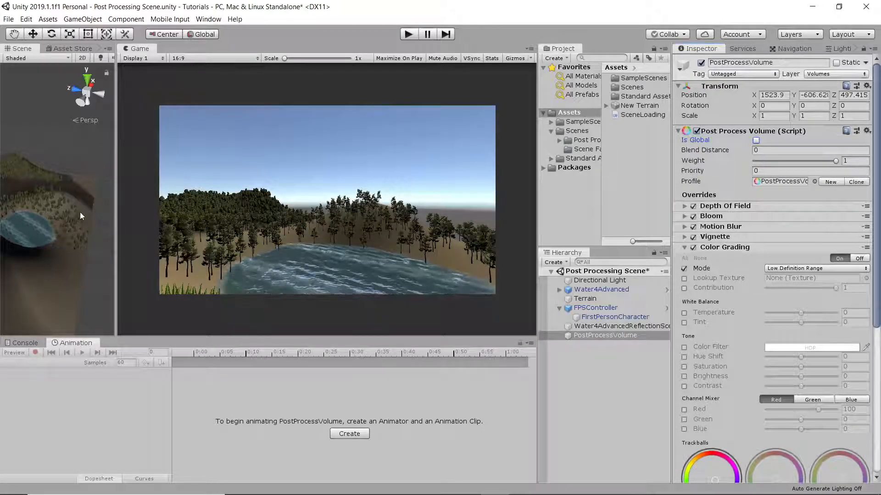
Widen the Scene view and add a Box Collider component to the PostProcessVolume.
scroll(80, 215, up, 5)
right_drag(78, 221, 27, 222)
click(99, 96)
drag(114, 202, 254, 218)
right_drag(191, 230, 761, 115)
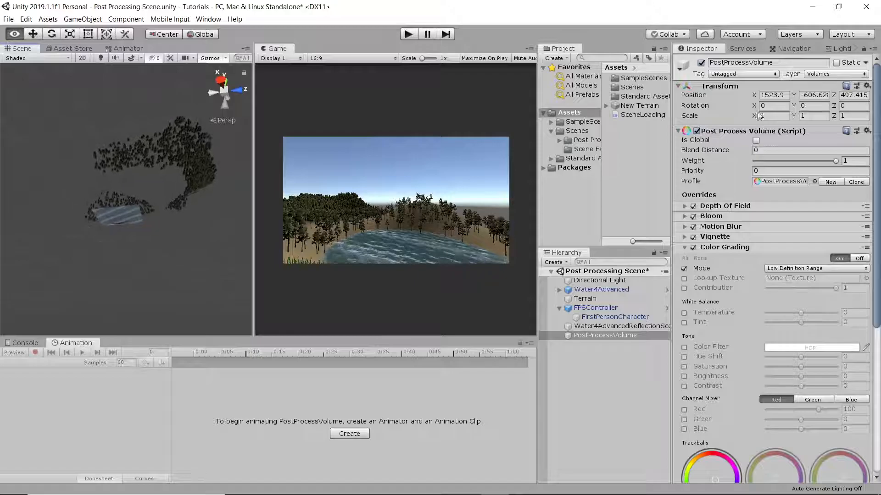
scroll(726, 381, down, 5)
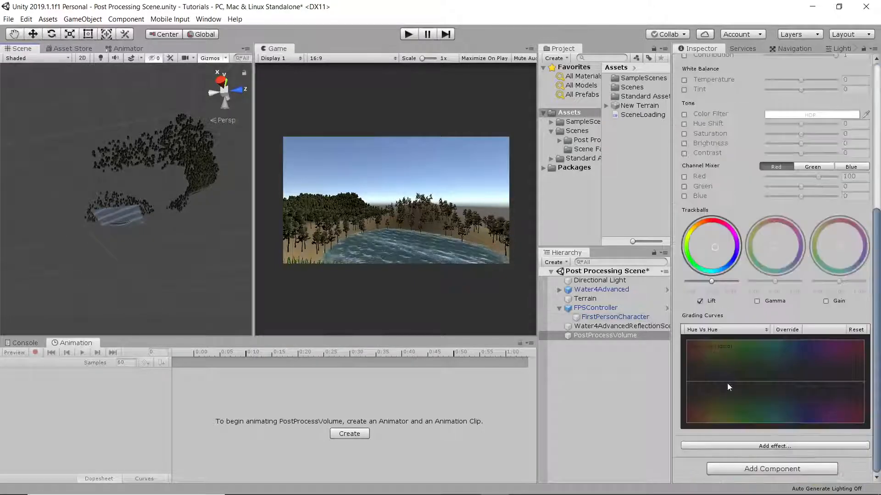
click(756, 467)
text(box)
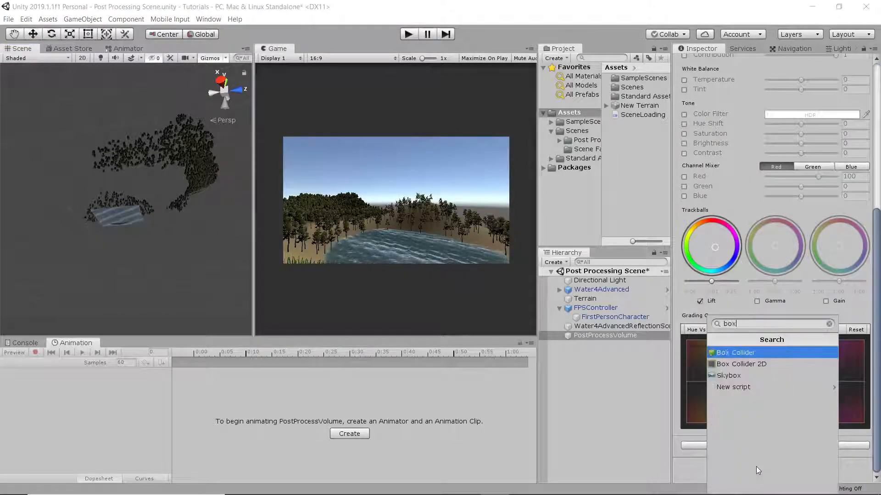
key(Return)
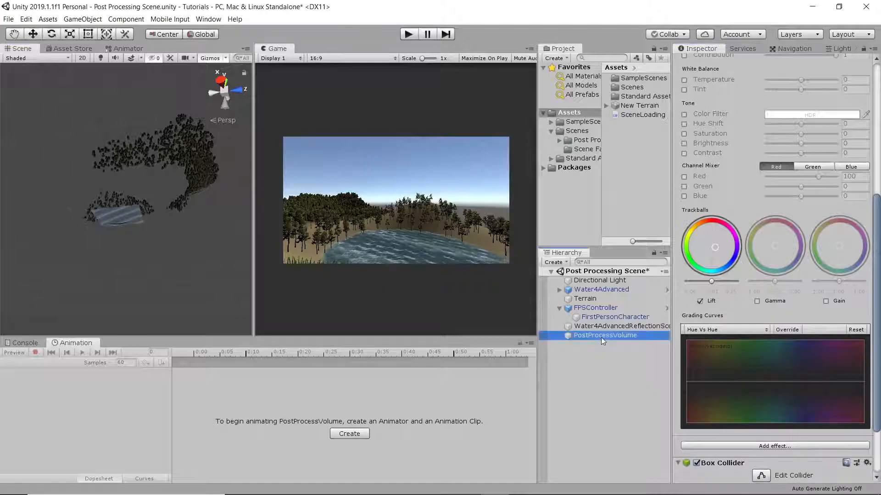
Frame the PostProcessVolume's collider in the scene and set its Position to 0, 0, 0.
double_click(601, 337)
alt+drag(155, 244, 424, 217)
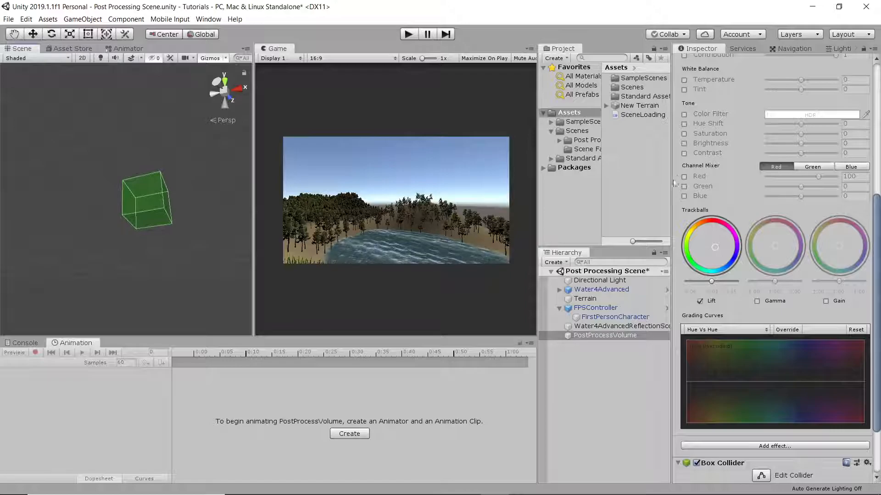
scroll(730, 155, up, 10)
click(786, 96)
text(0)
key(Tab)
text(0)
key(Tab)
text(0)
Move the PostProcessVolume over the lake, to about X 298, Y 47, Z 192.7.
click(589, 328)
click(590, 336)
click(150, 209)
key(f)
right_drag(172, 231, 711, 467)
mouse_move(246, 241)
right_down()
mouse_move(230, 243)
mouse_move(255, 241)
mouse_move(216, 241)
mouse_move(242, 230)
right_up()
drag(240, 230, 5, 171)
right_drag(51, 189, 218, 159)
drag(163, 157, 87, 159)
drag(137, 117, 30, 256)
Undo the single-axis stretch of the PostProcessVolume and scale it uniformly to about 92 on all axes.
key(e)
key(r)
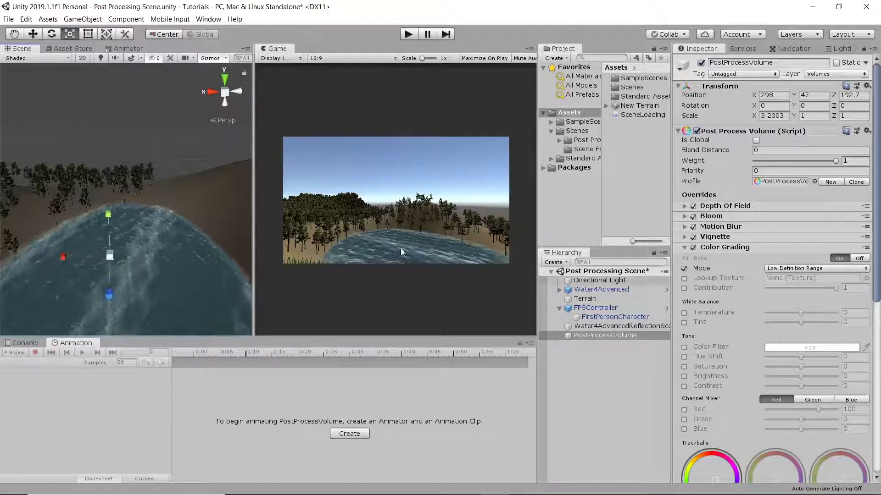
key(ctrl+z)
drag(110, 255, 796, 425)
drag(201, 418, 70, 250)
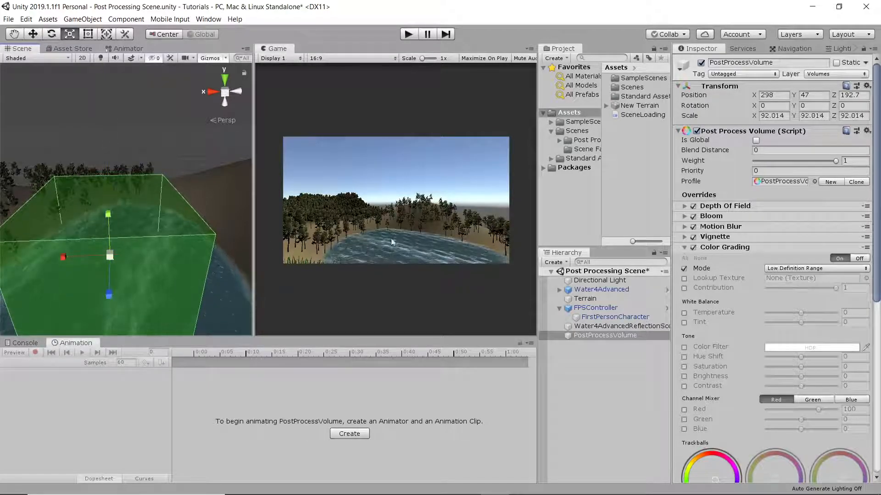
Stretch the PostProcessVolume around the lake to a Scale of about 360 in X and 356 in Z.
right_drag(136, 255, 95, 246)
drag(83, 232, 55, 370)
right_drag(120, 293, 227, 258)
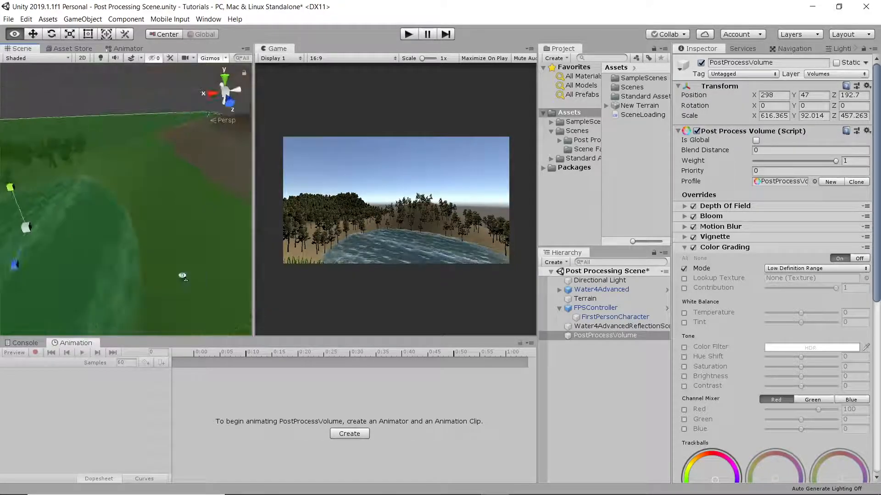
drag(4, 234, 31, 250)
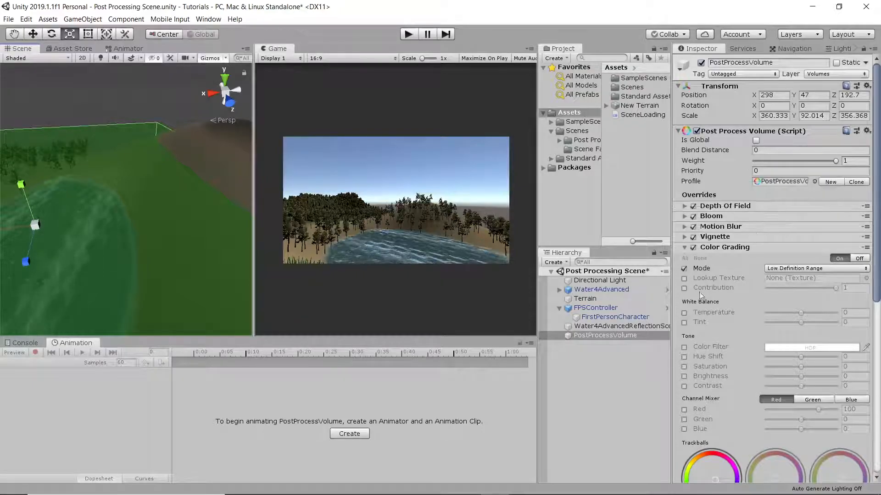
right_drag(222, 216, 115, 207)
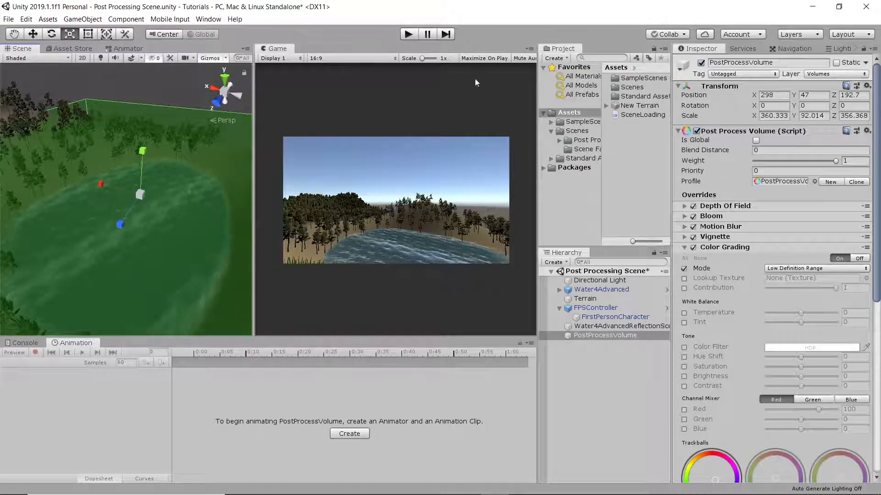
Enter play mode, walk toward the lake to test the local volume, and enable Is Trigger on its Box Collider.
click(409, 35)
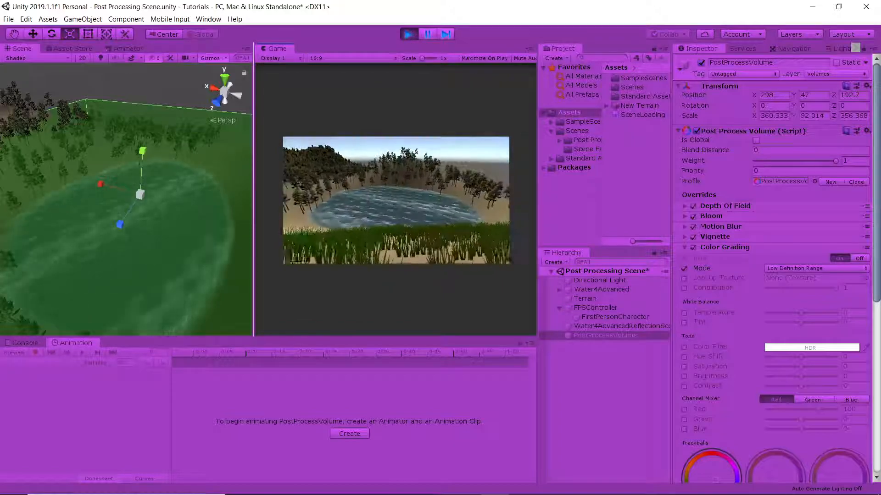
key(w)
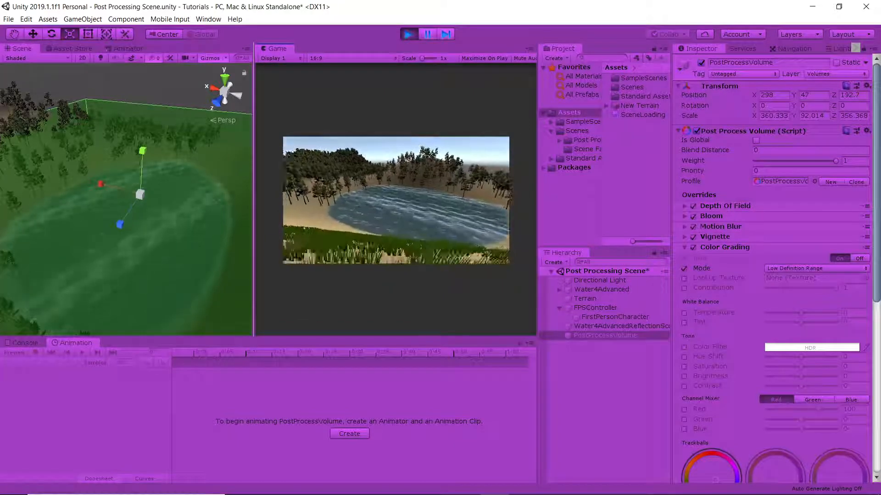
key(w)
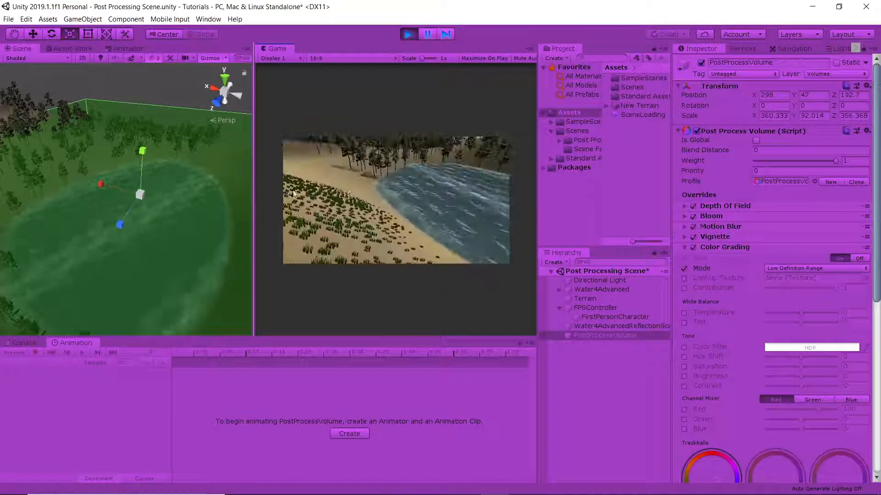
scroll(713, 307, down, 10)
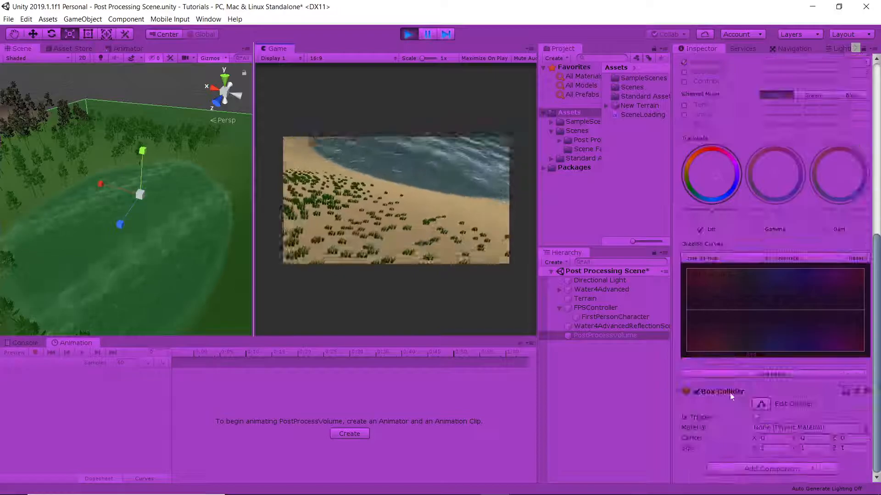
click(756, 417)
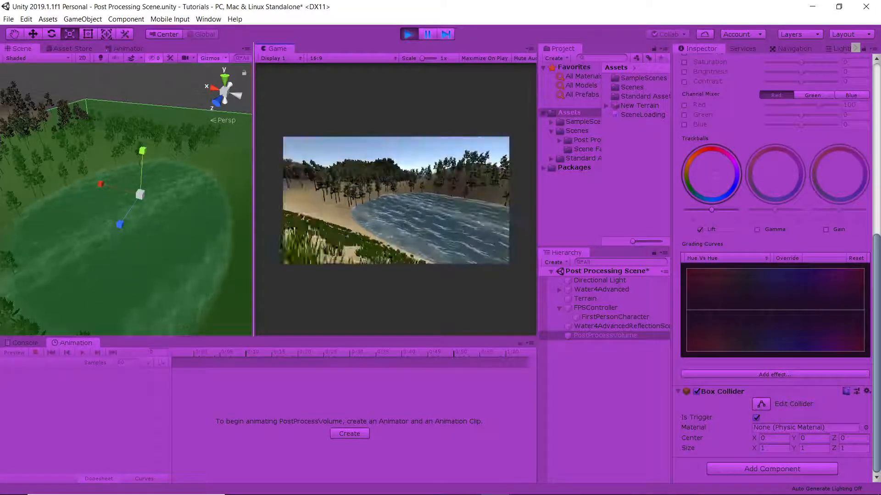
Walk back and forth across the boundary of the lake's local post-processing volume to compare the view inside and outside it.
scroll(719, 166, up, 10)
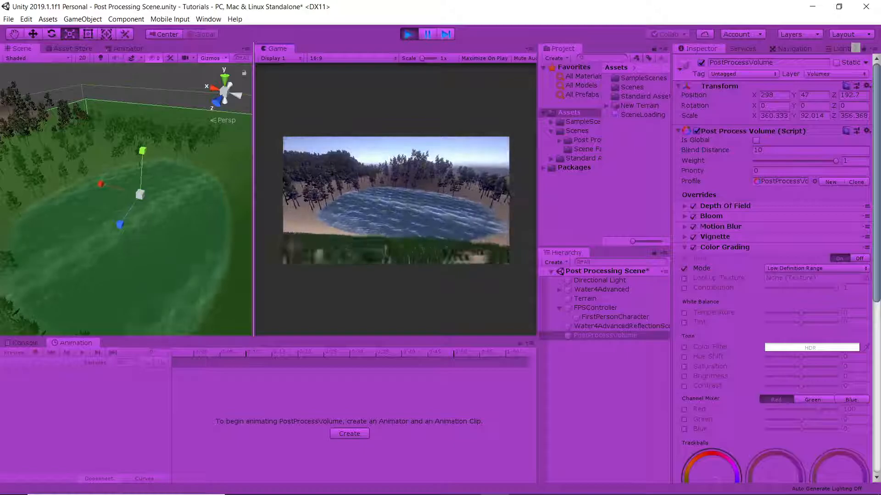
key(s)
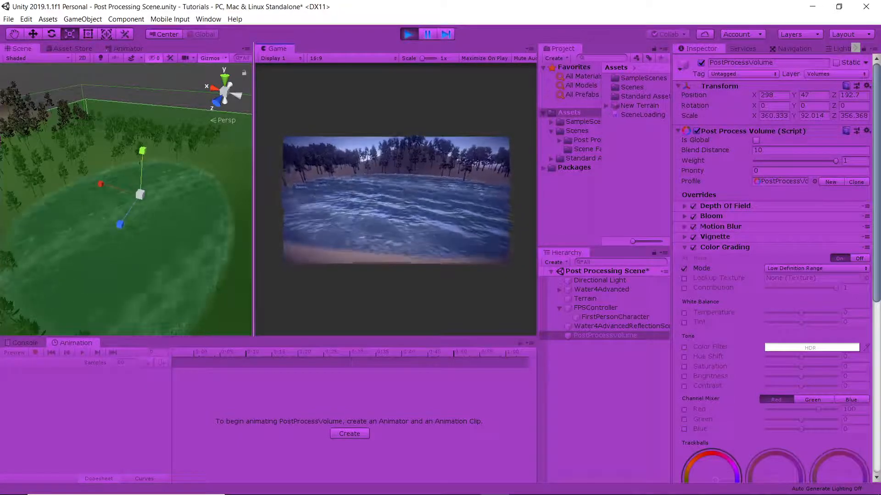
key(w)
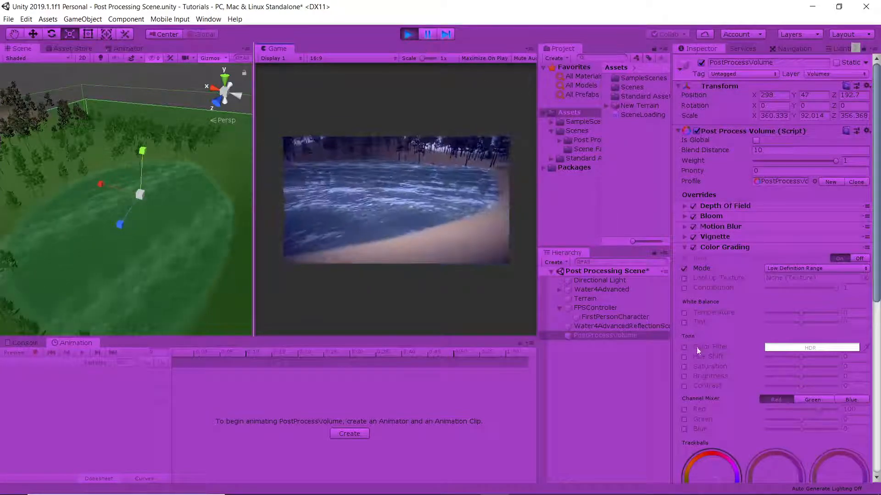
Shift the Color Grading Lift toward a warm brown tint, and retest the volume by walking toward the lake before exiting play mode.
scroll(708, 395, down, 5)
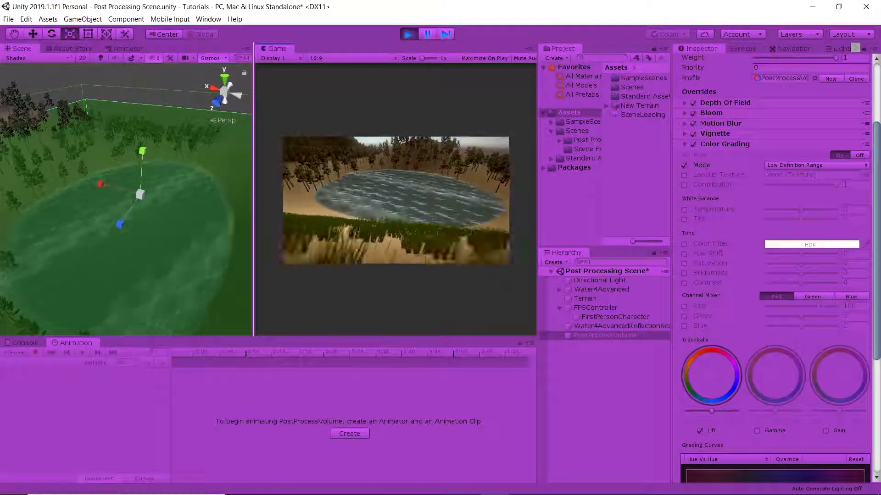
key(w)
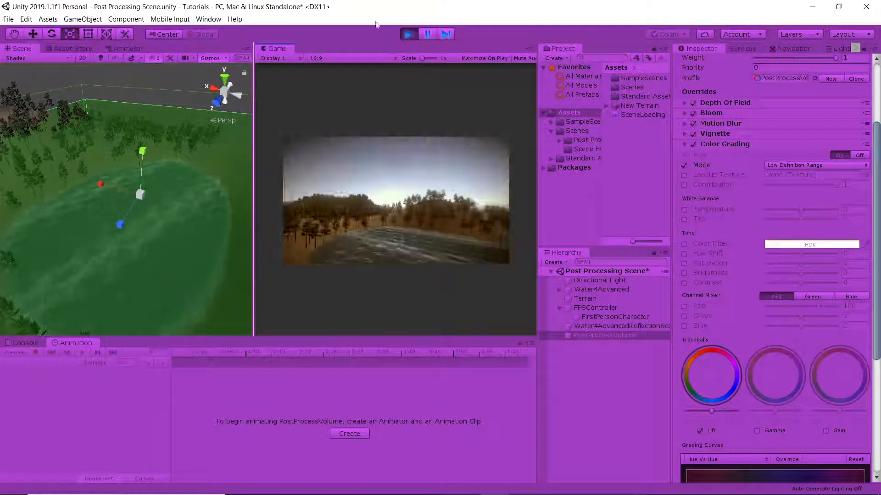
click(408, 34)
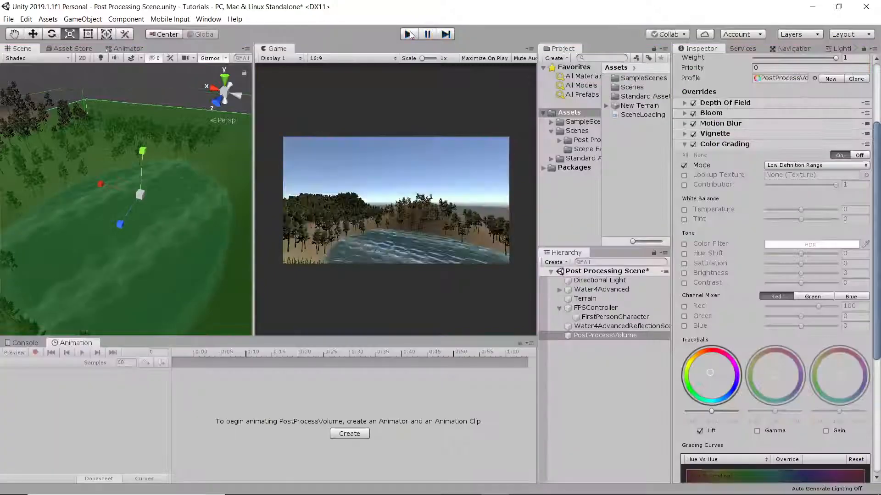